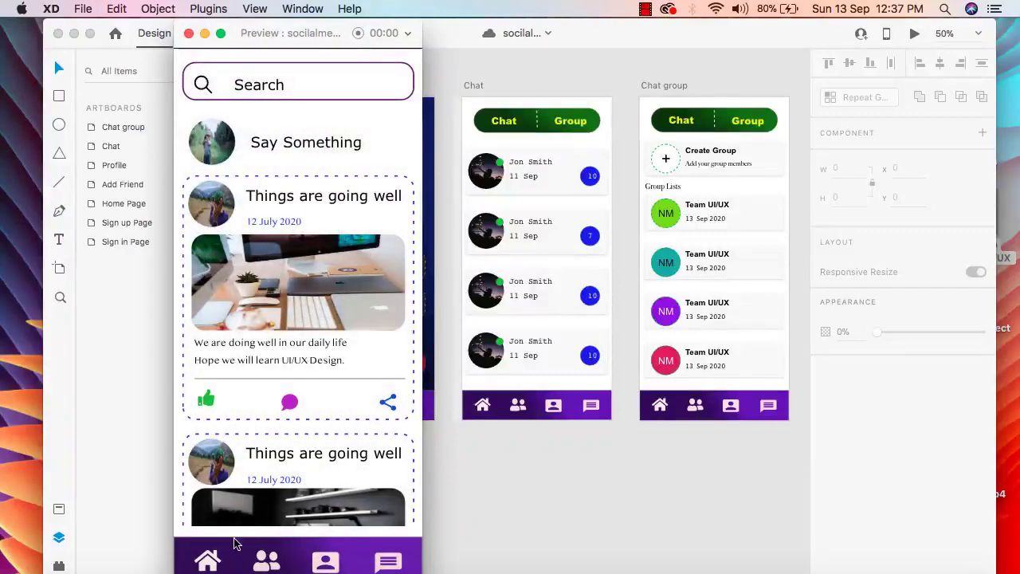
Step: Preview the Add Friend, Profile and Chat screens through the bottom navigation icons, scroll the chat list, and close the preview
left_click(266, 562)
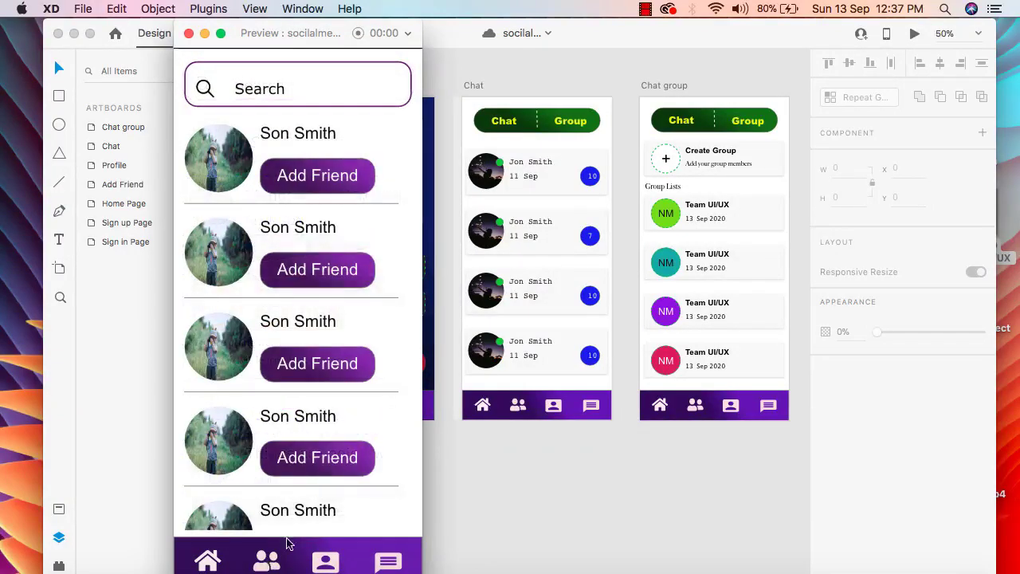
scroll(353, 364, "down", 3)
left_click(323, 564)
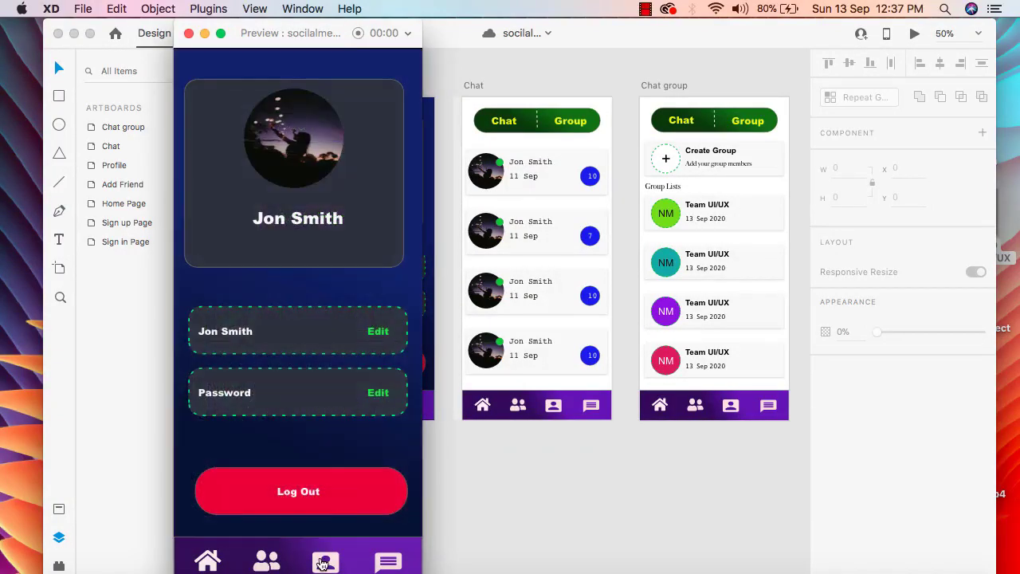
left_click(387, 562)
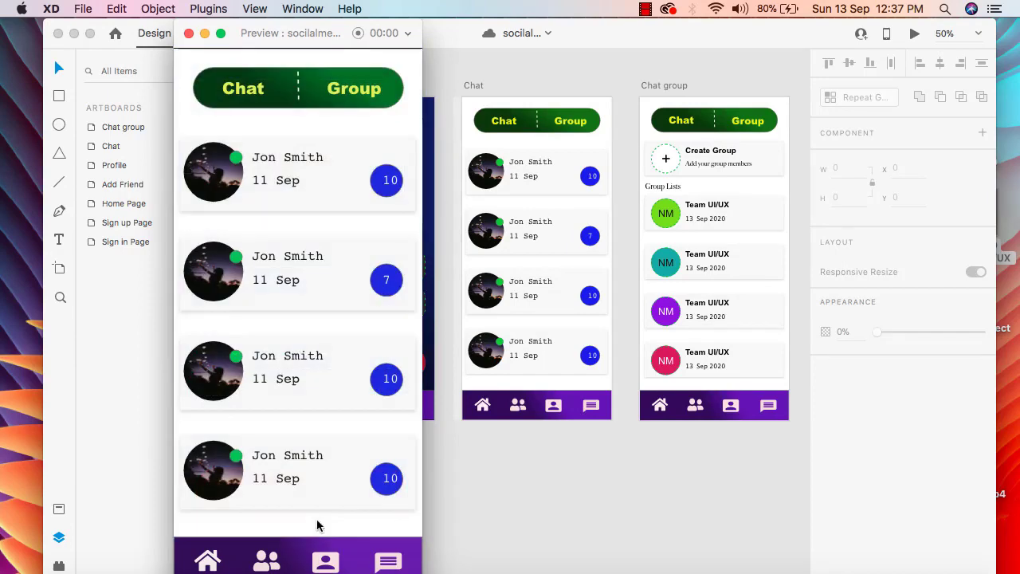
left_click_drag(296, 437, 329, 198)
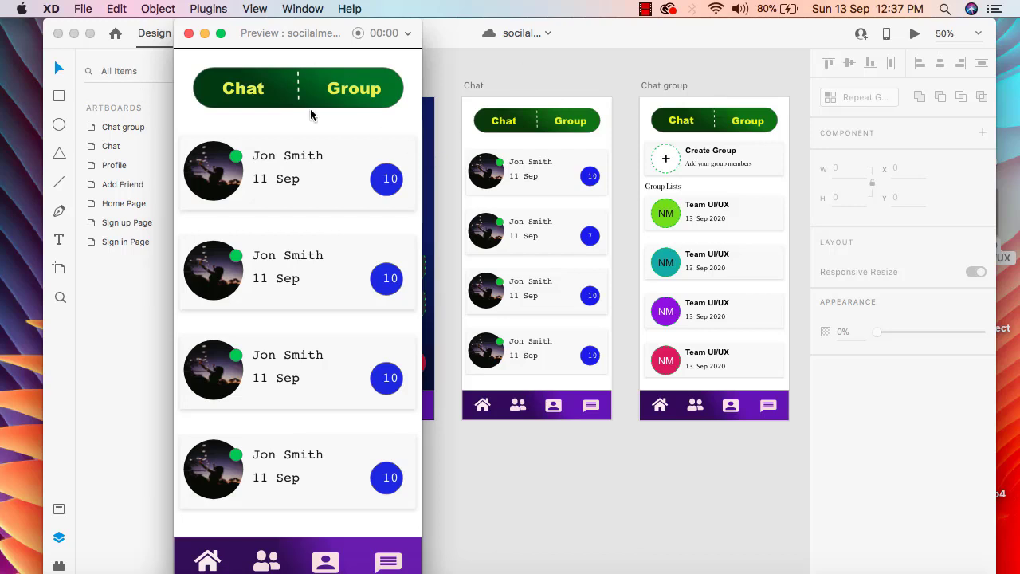
left_click(188, 34)
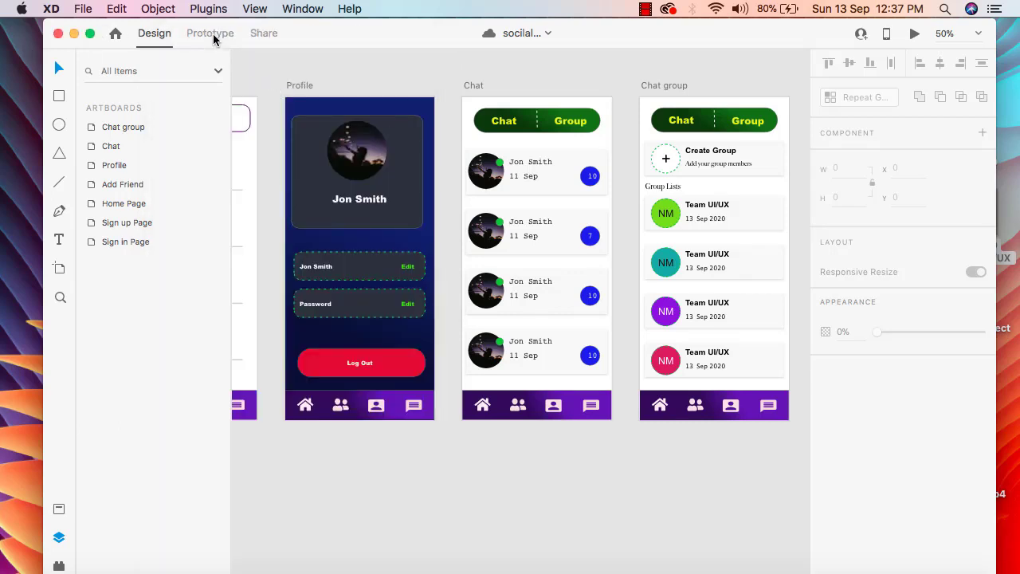
Step: Switch the document from Design to Prototype mode
left_click(214, 36)
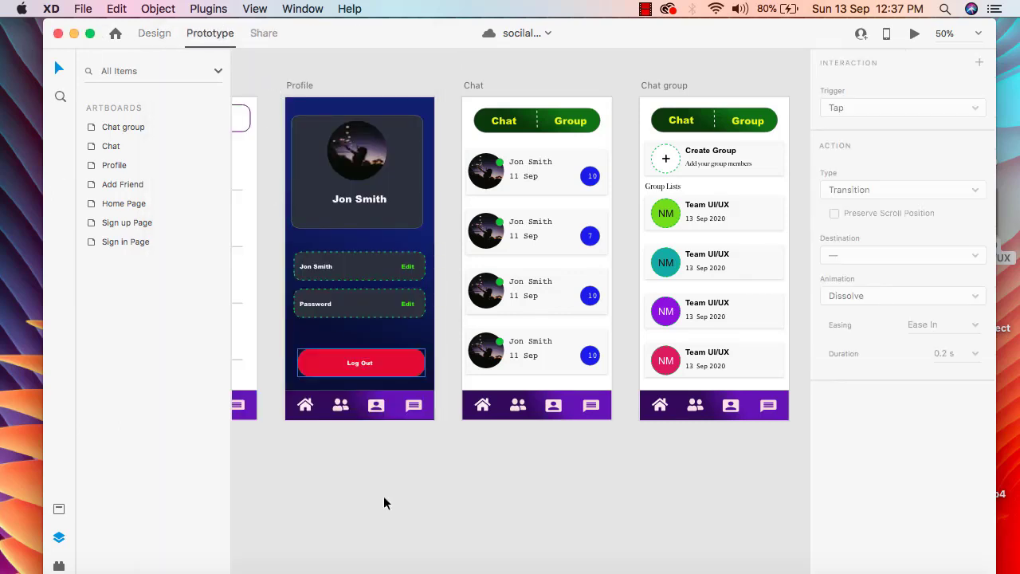
scroll(801, 517, "right", 5)
scroll(804, 502, "up", 3)
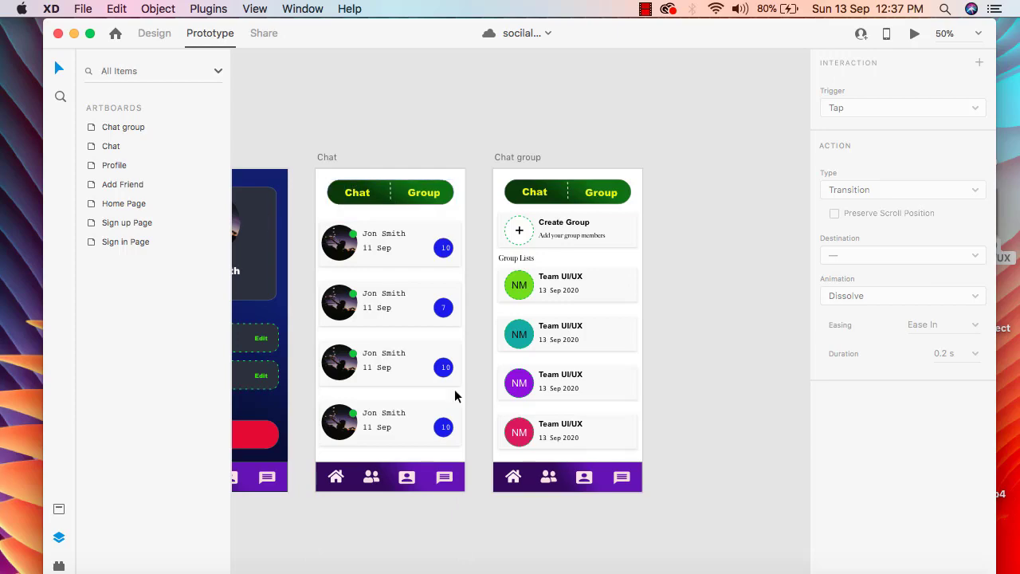
Step: Preview the flow from Sign In to the Chat screen, scroll its chat list, and close the preview
left_click(915, 36)
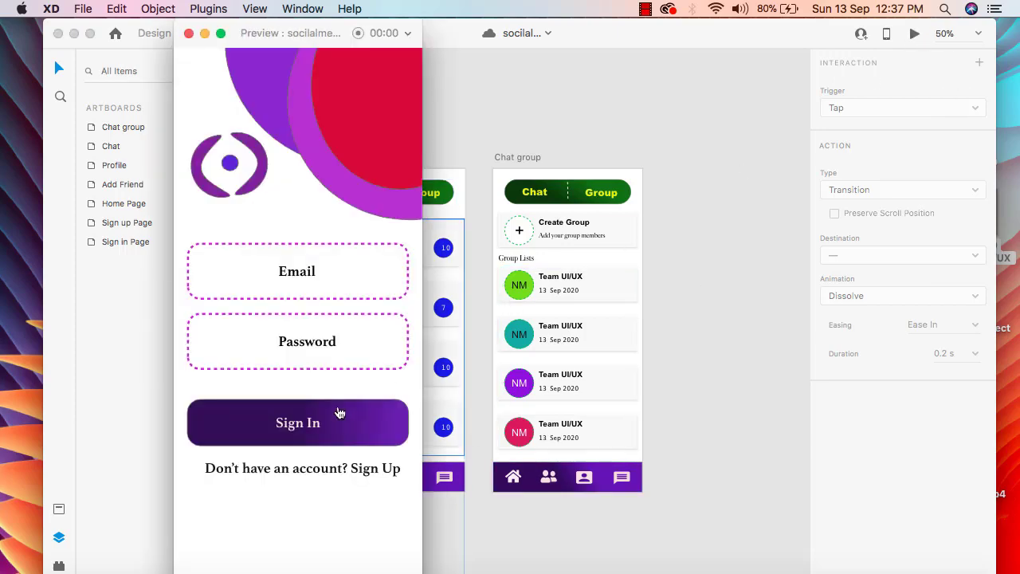
left_click(337, 412)
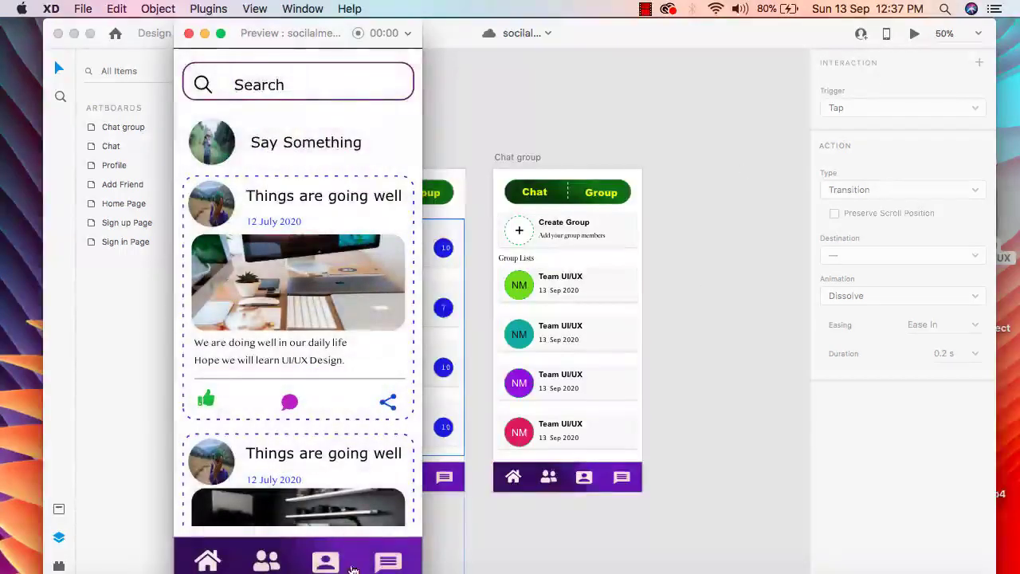
left_click(388, 563)
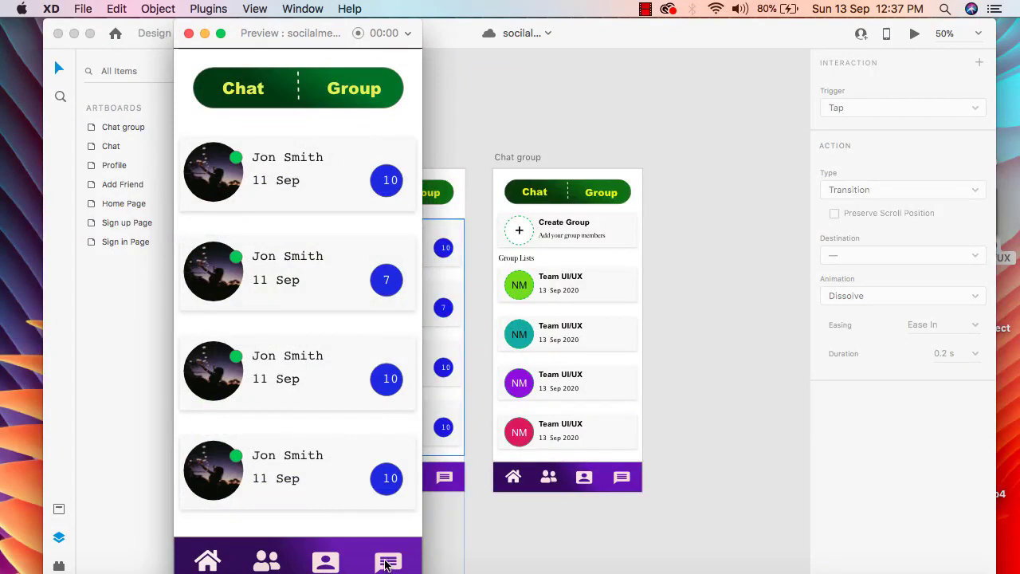
left_click_drag(301, 469, 279, 314)
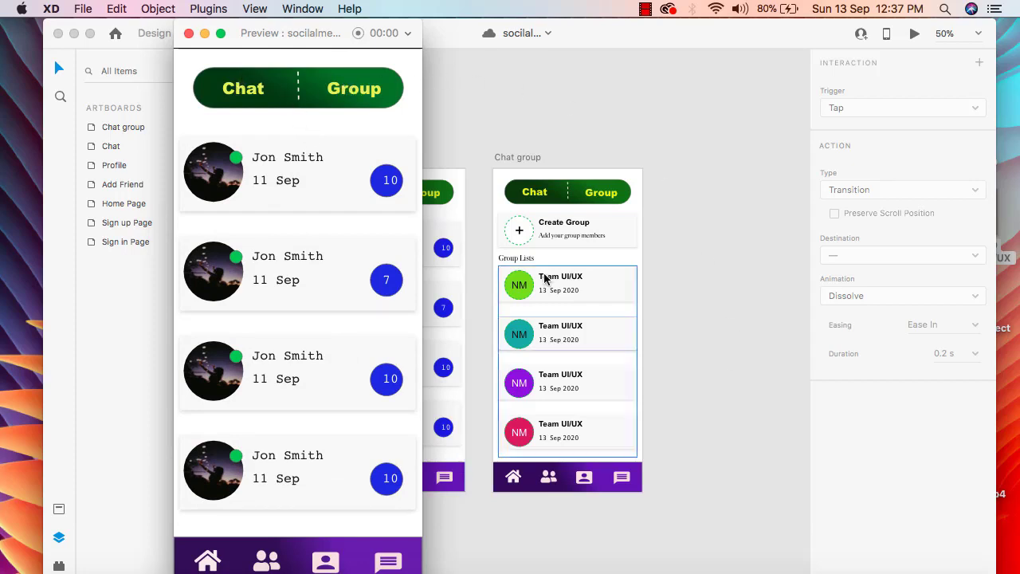
left_click(189, 32)
Step: Link the Group label inside the Chat artboard's toggle component to the Chat group artboard with a tap transition
left_click(422, 196)
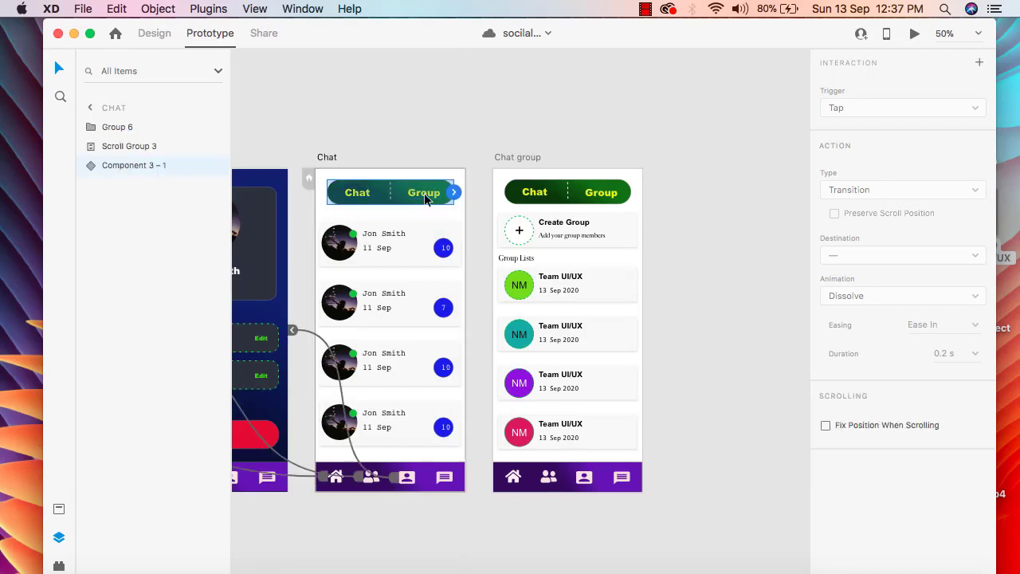
double_click(429, 198)
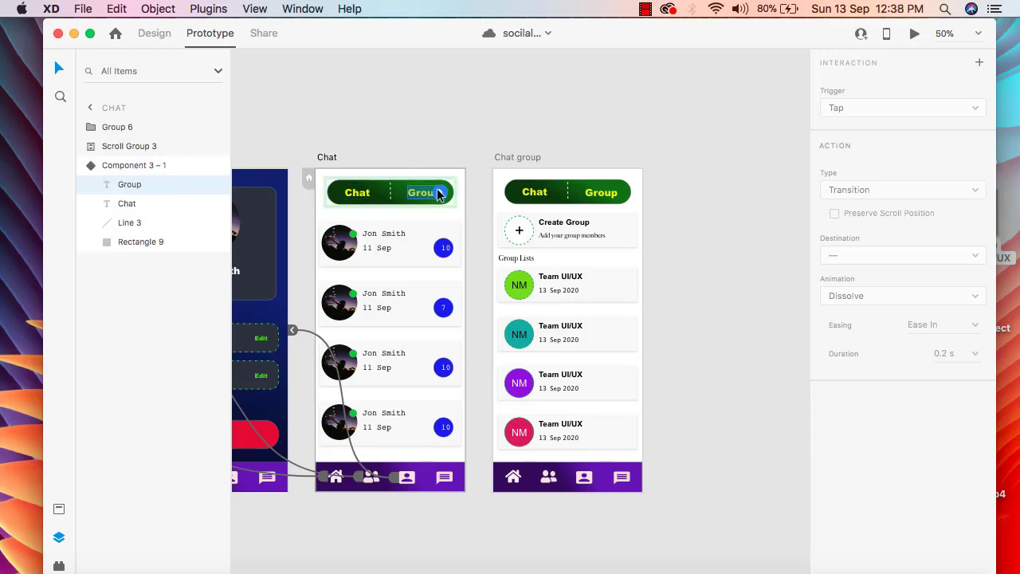
left_click_drag(443, 197, 493, 191)
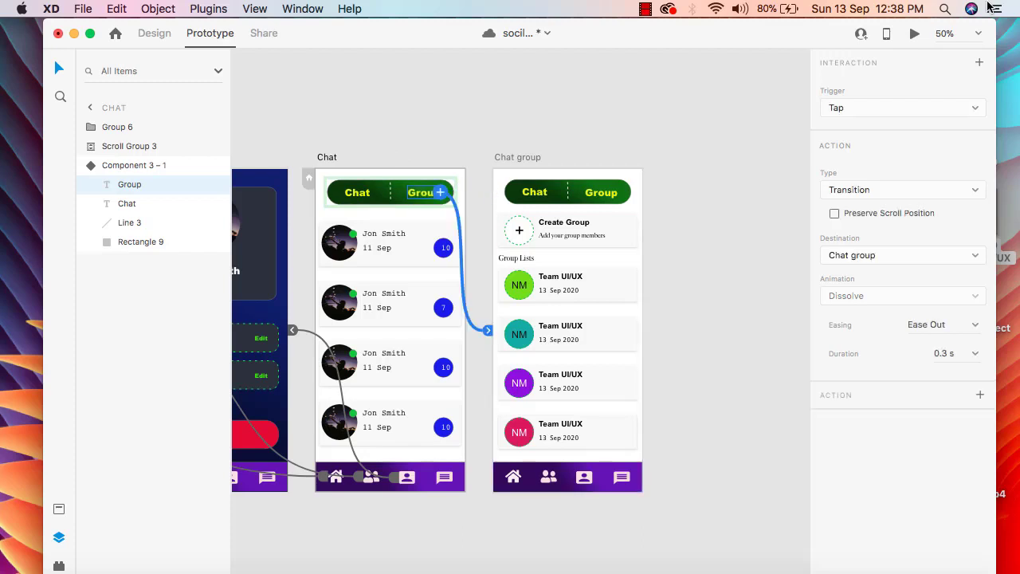
Step: Preview the Chat screen, test the Group label link and the chat icon, scroll both lists, and close the preview
left_click(914, 32)
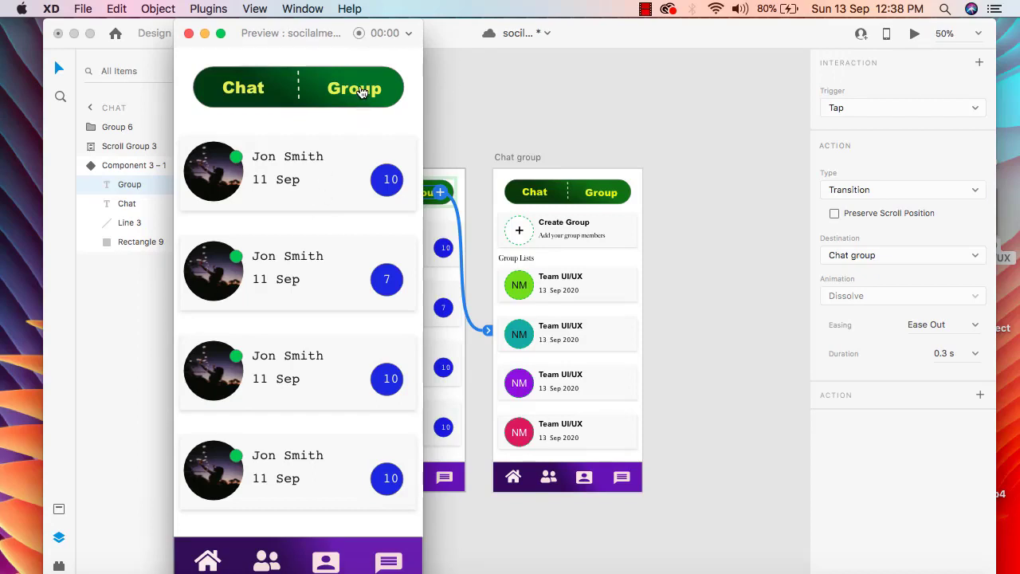
left_click(360, 91)
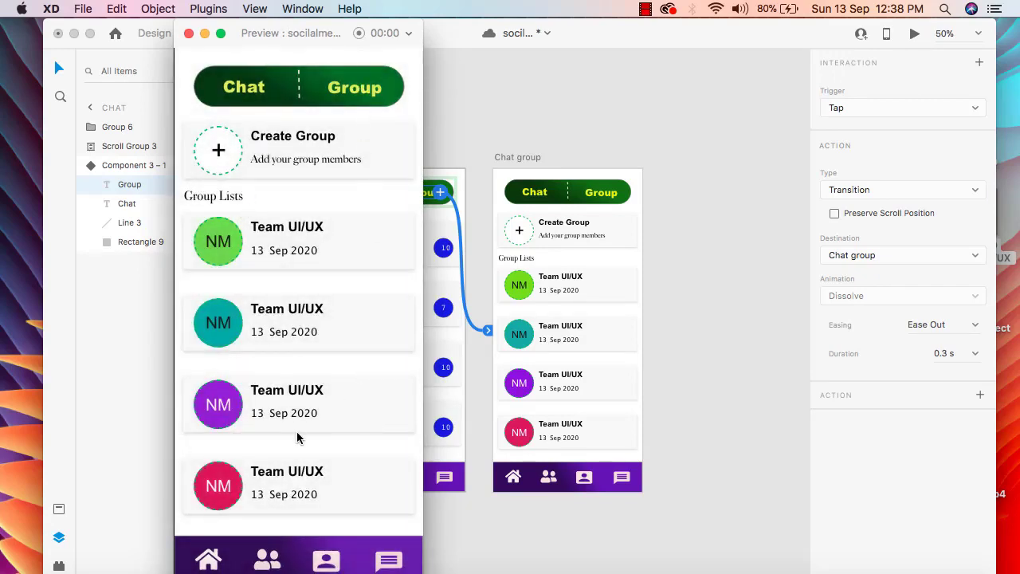
left_click_drag(297, 433, 289, 300)
left_click(389, 562)
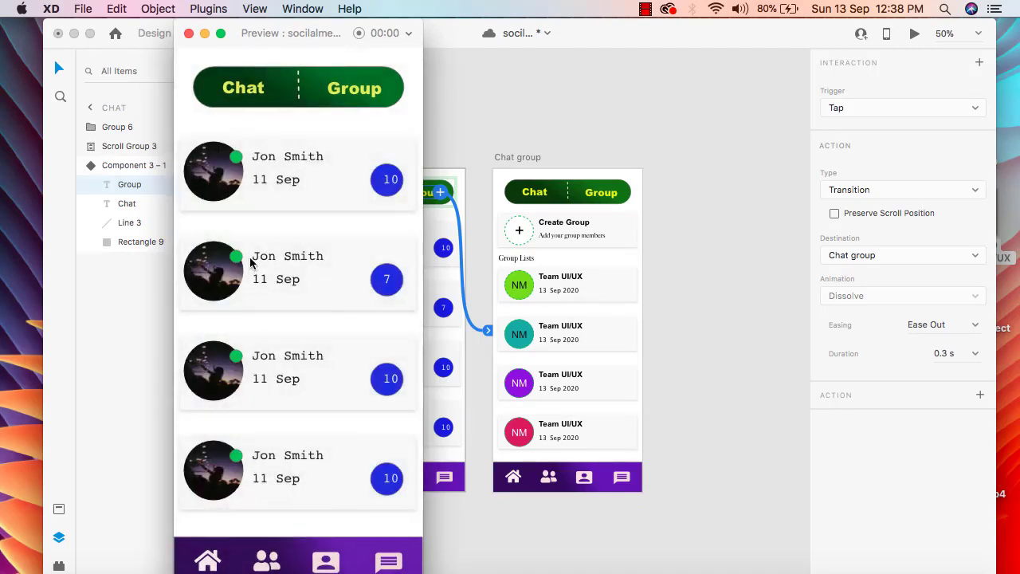
scroll(313, 299, "down", 3)
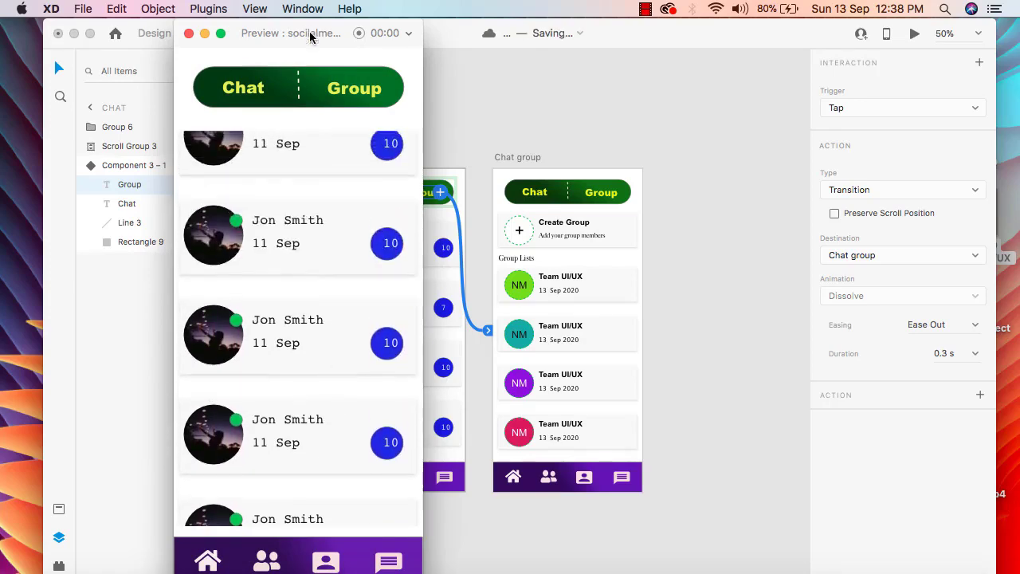
left_click(361, 93)
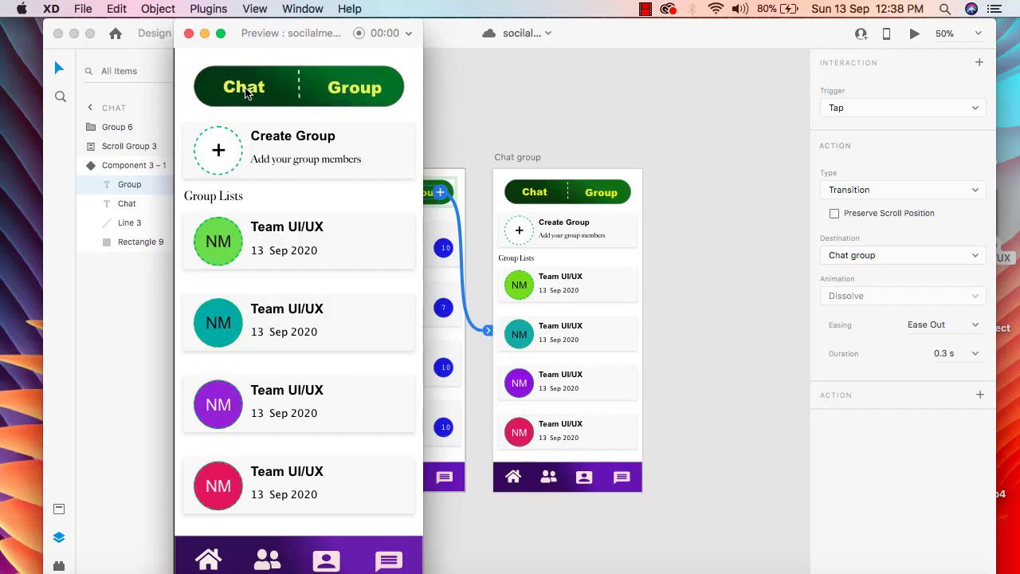
mouse_move(271, 350)
left_mouse_down()
mouse_move(284, 225)
mouse_move(279, 351)
left_mouse_up()
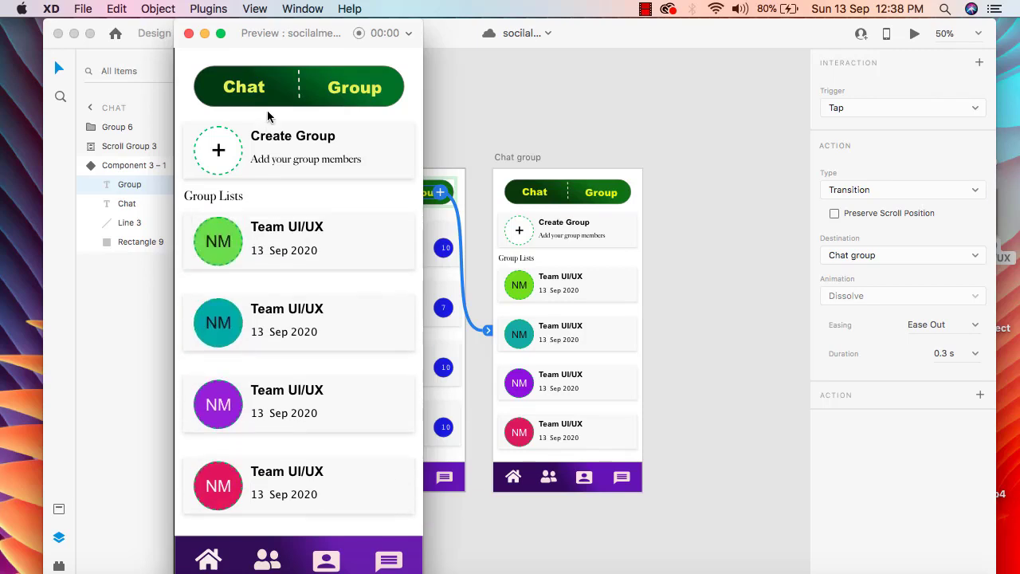
left_click(188, 35)
Step: Link the Chat label inside the Chat group artboard's toggle component back to the Chat artboard with a tap transition
left_click(602, 125)
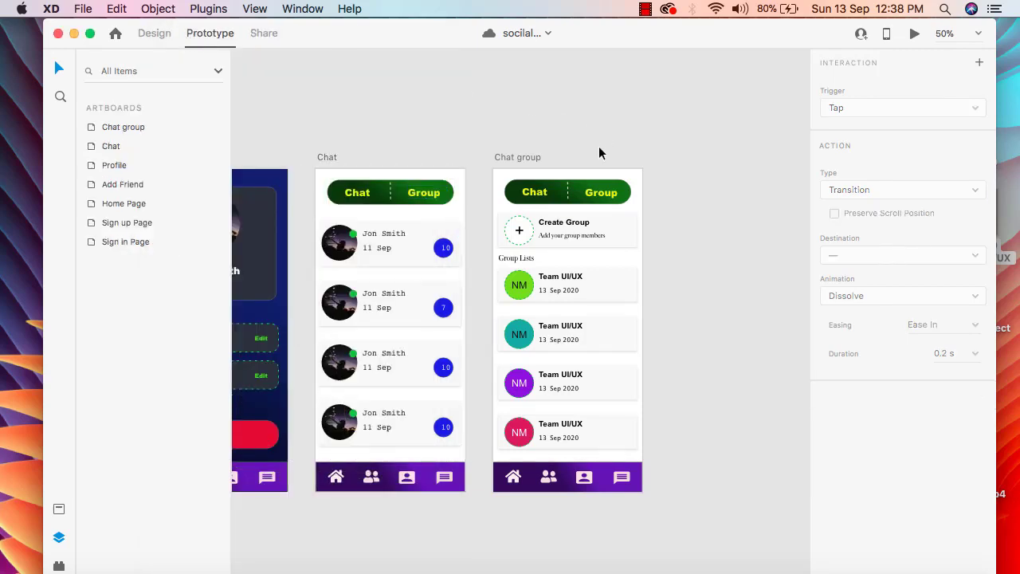
left_click(533, 195)
double_click(531, 192)
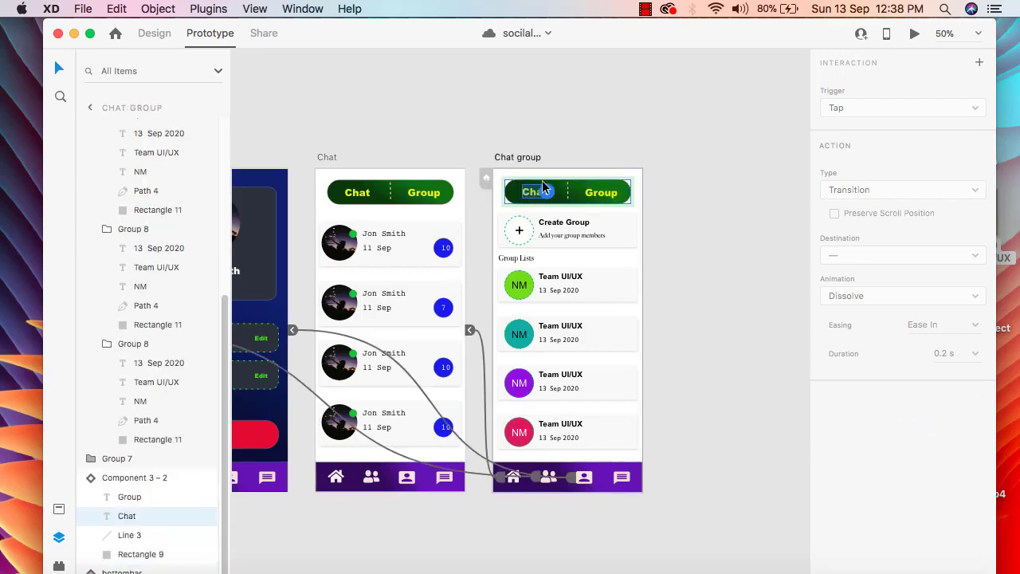
left_click_drag(549, 193, 466, 252)
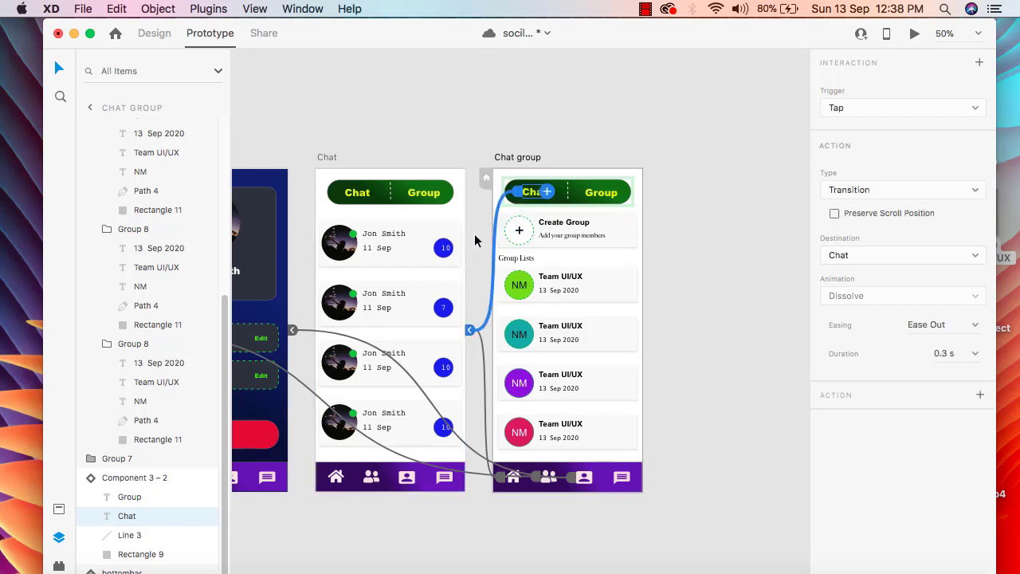
Step: Preview the Chat group screen, scroll its group list, and test toggling to Chat and back to Group
left_click(913, 35)
scroll(349, 188, "down", 2)
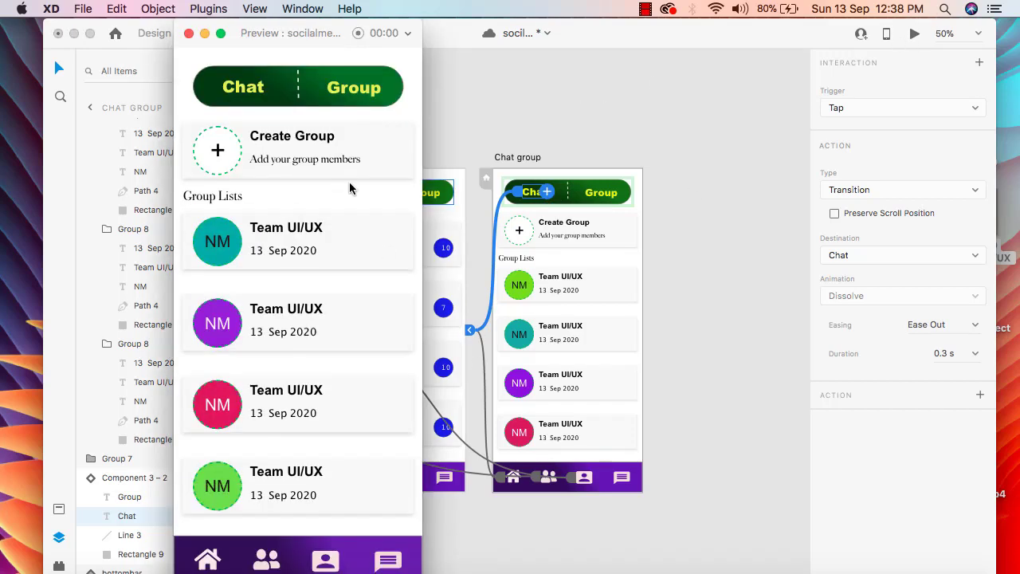
scroll(348, 192, "down", 5)
scroll(340, 229, "up", 8)
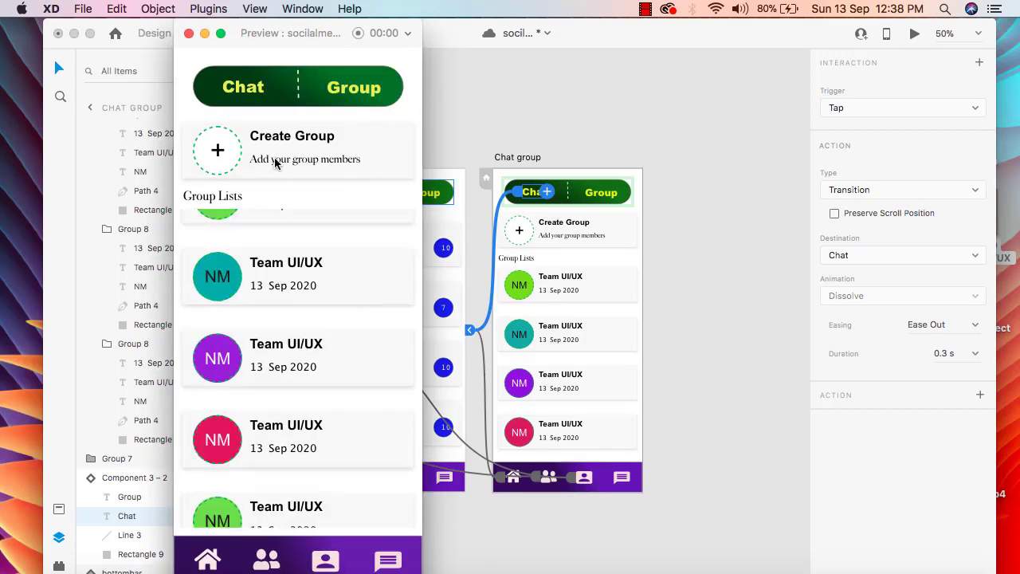
left_click(252, 94)
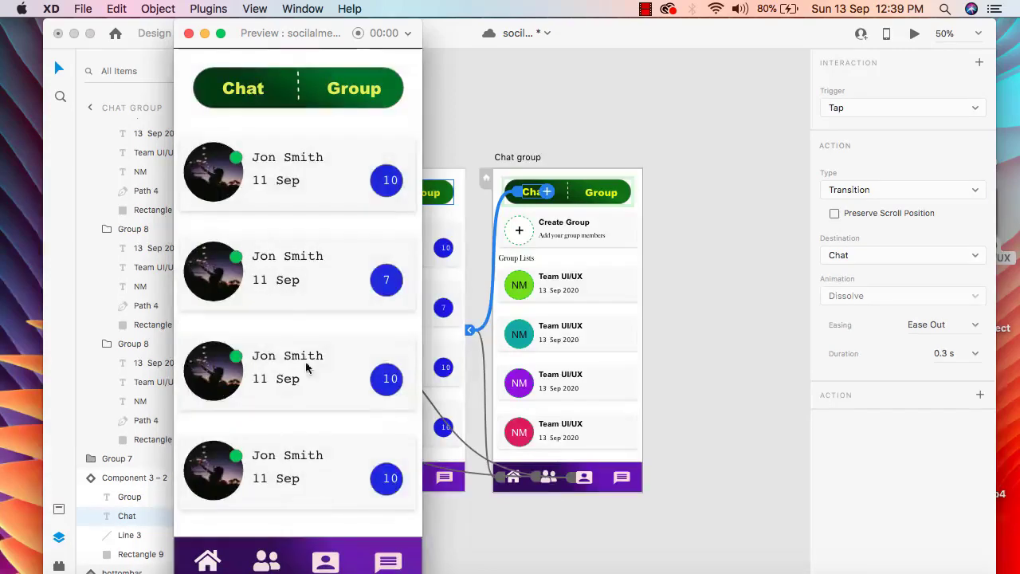
left_click_drag(317, 397, 337, 222)
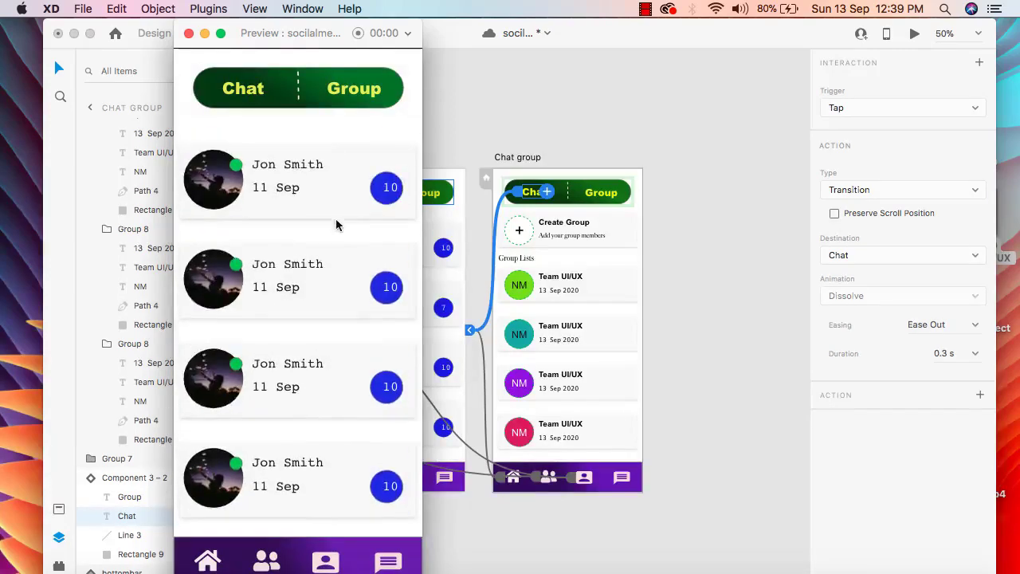
left_click(363, 90)
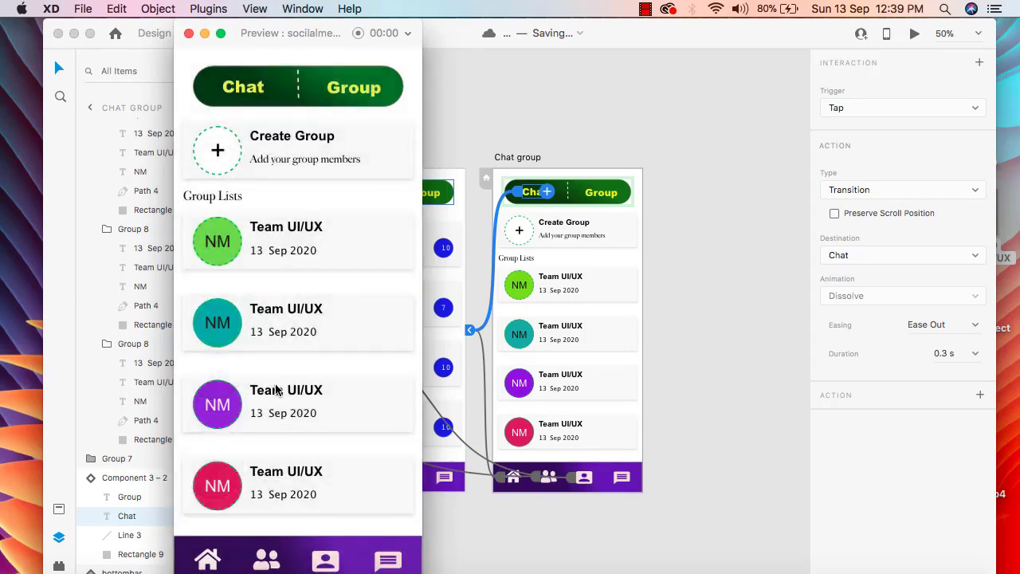
scroll(351, 406, "down", 1)
Step: Test the chat icon from the group screen, scroll the chats, and open and scroll the group list through the Group label
left_click(381, 558)
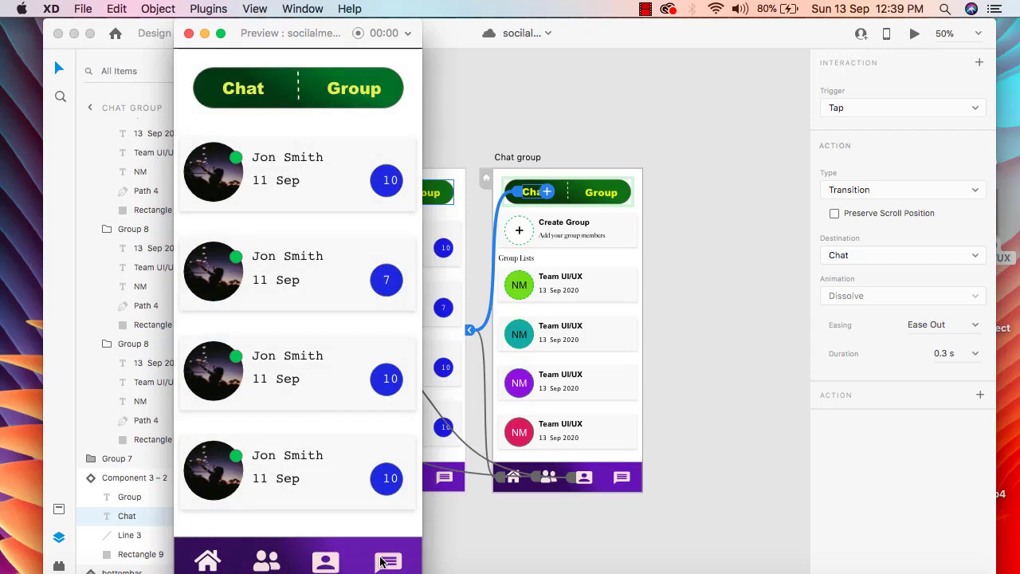
left_click_drag(332, 457, 354, 447)
left_click(252, 99)
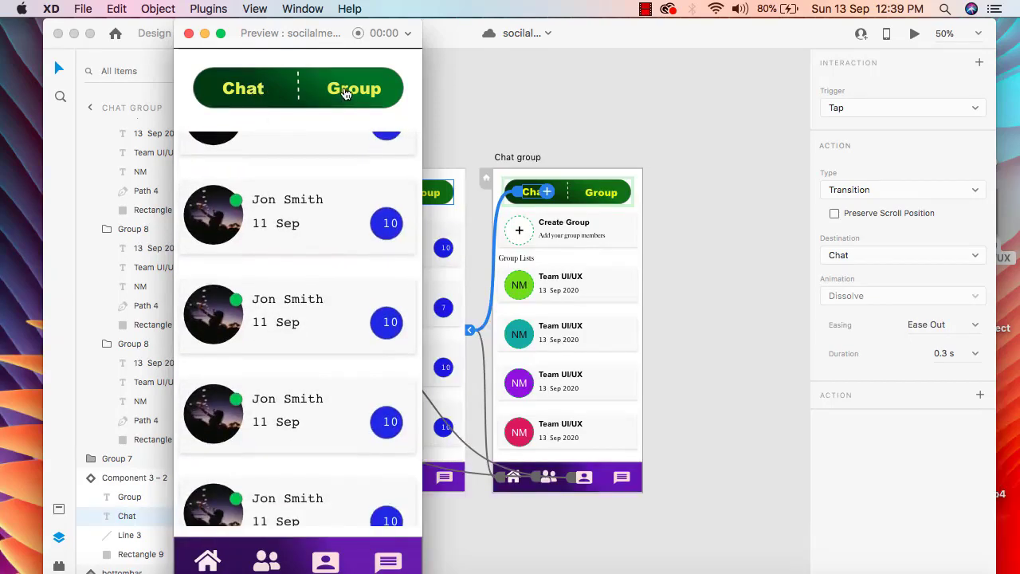
left_click(345, 94)
scroll(338, 220, "down", 1)
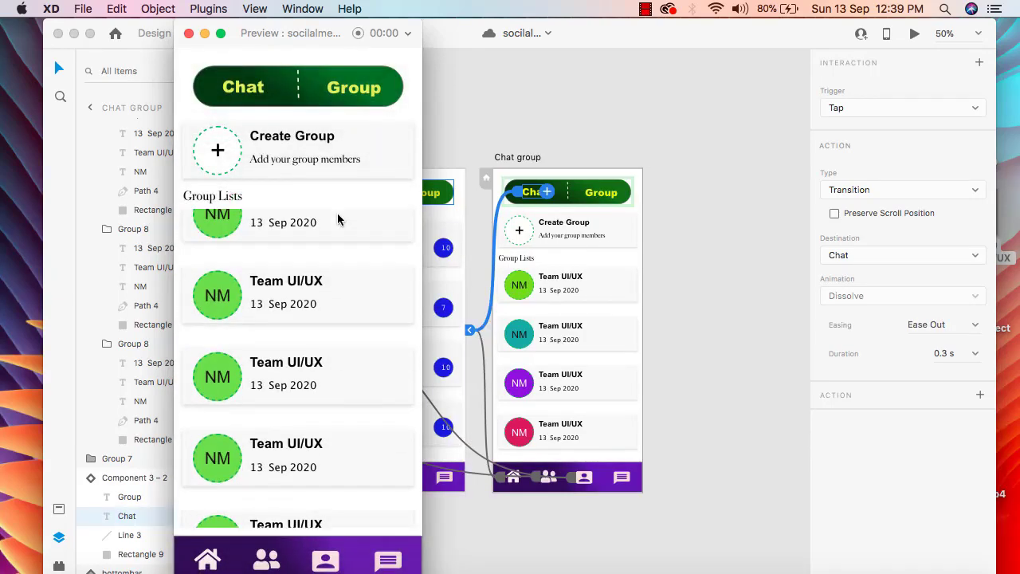
scroll(338, 220, "up", 3)
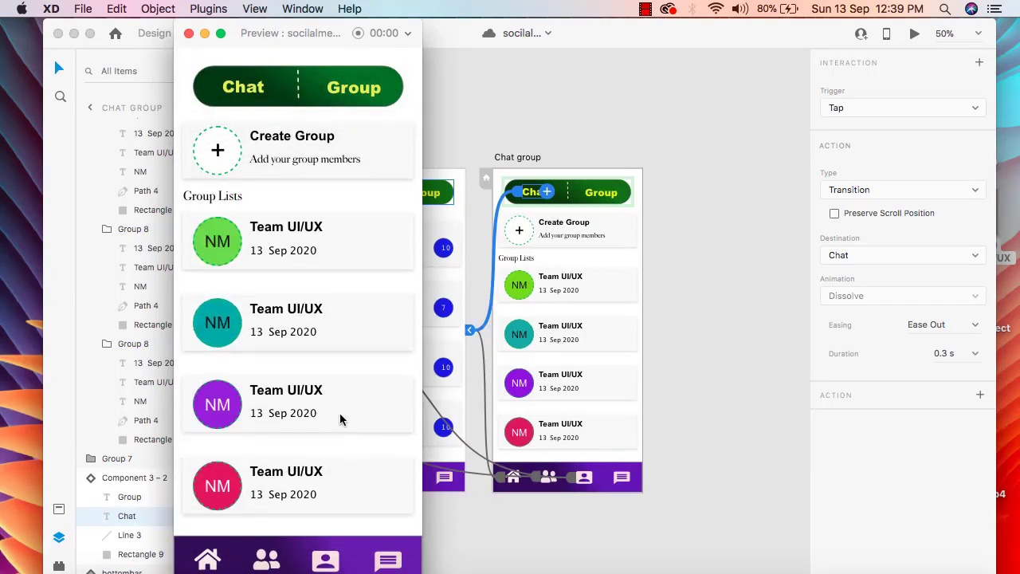
Step: Return to the chat list through the chat icon, toggle to Group and back to Chat, and scroll the chats
left_click(388, 563)
left_click(353, 94)
left_click(239, 90)
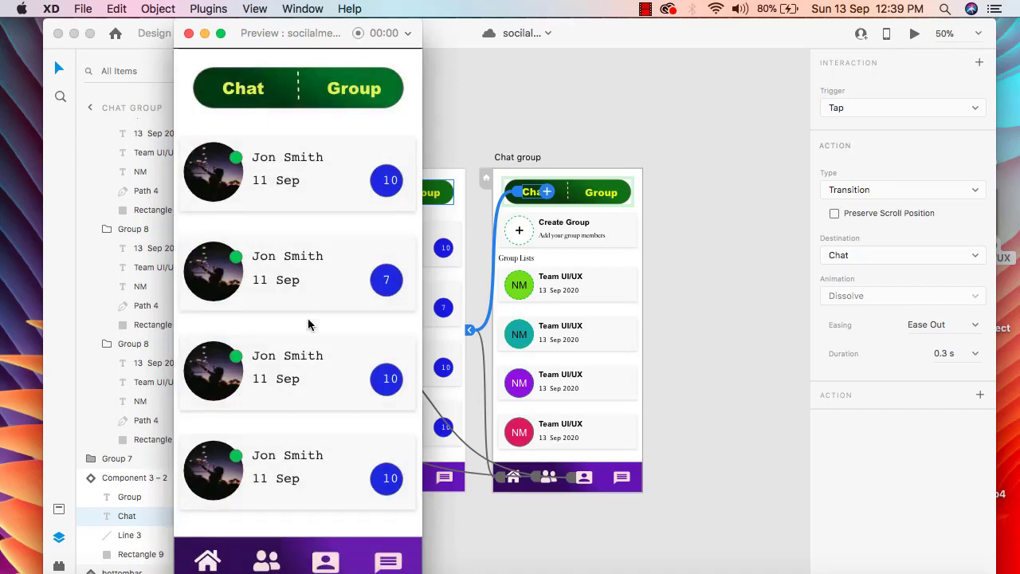
scroll(334, 440, "down", 2)
Step: Test the bottom navigation in the preview by visiting the Profile, Add Friend and Home screens, and return to Home from Profile
left_click(325, 564)
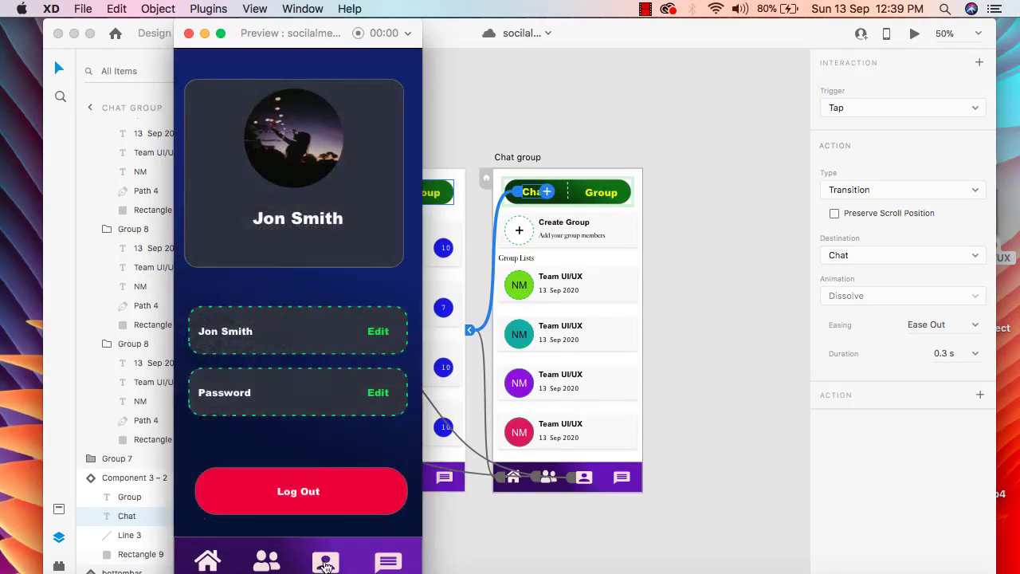
left_click(284, 566)
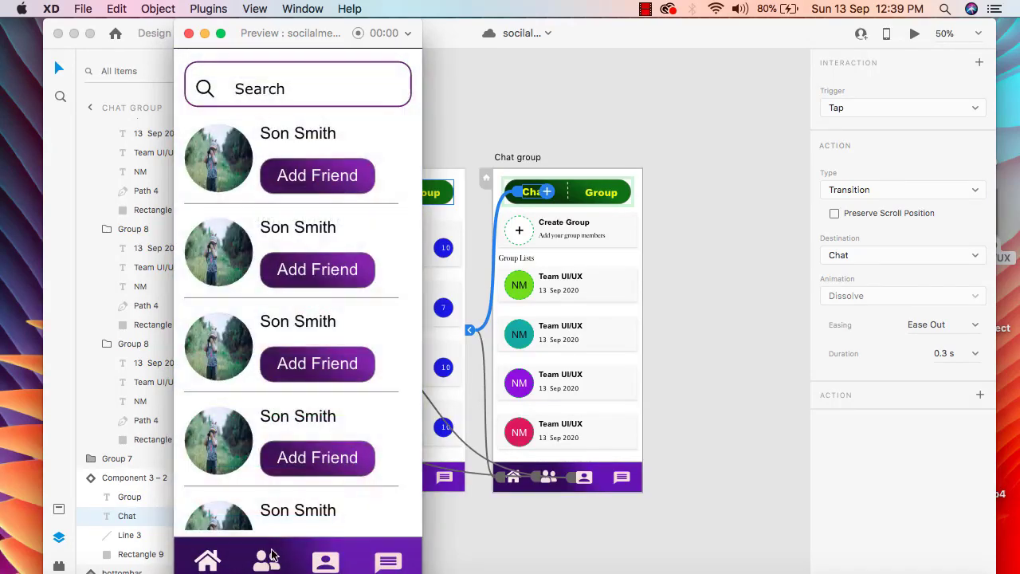
mouse_move(280, 495)
left_mouse_down()
mouse_move(313, 404)
mouse_move(286, 508)
left_mouse_up()
left_click(208, 560)
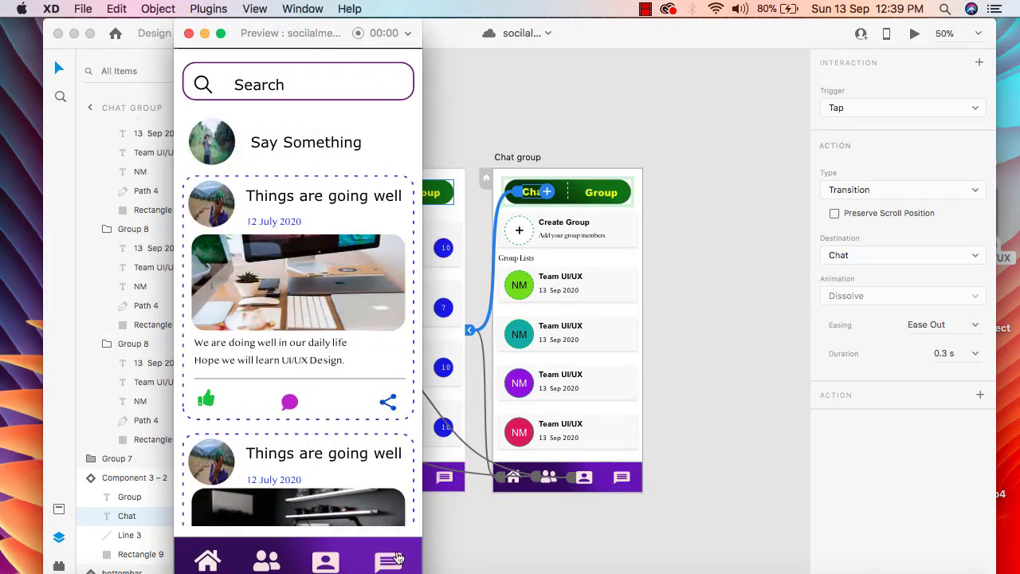
left_click(325, 562)
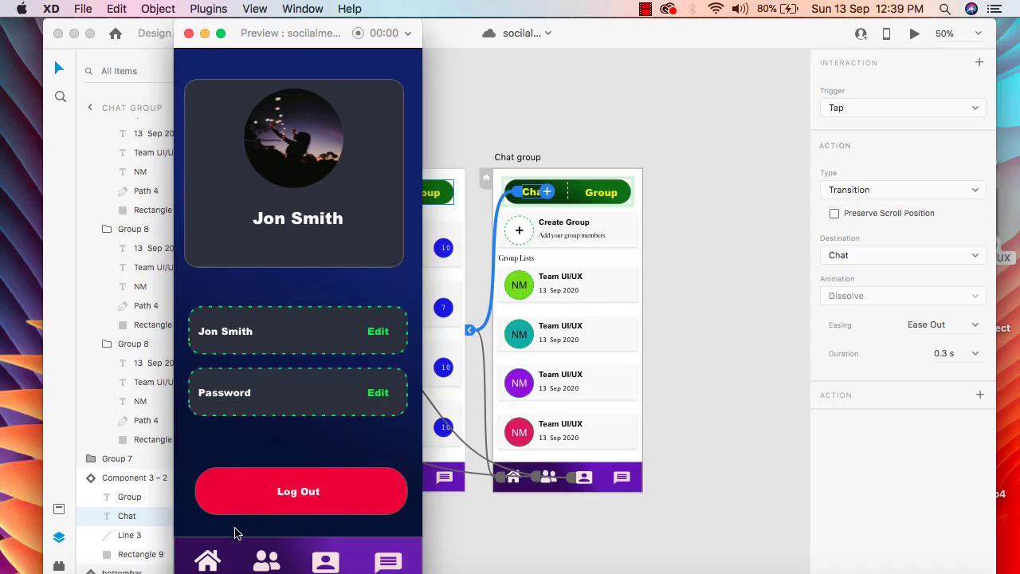
left_click(207, 561)
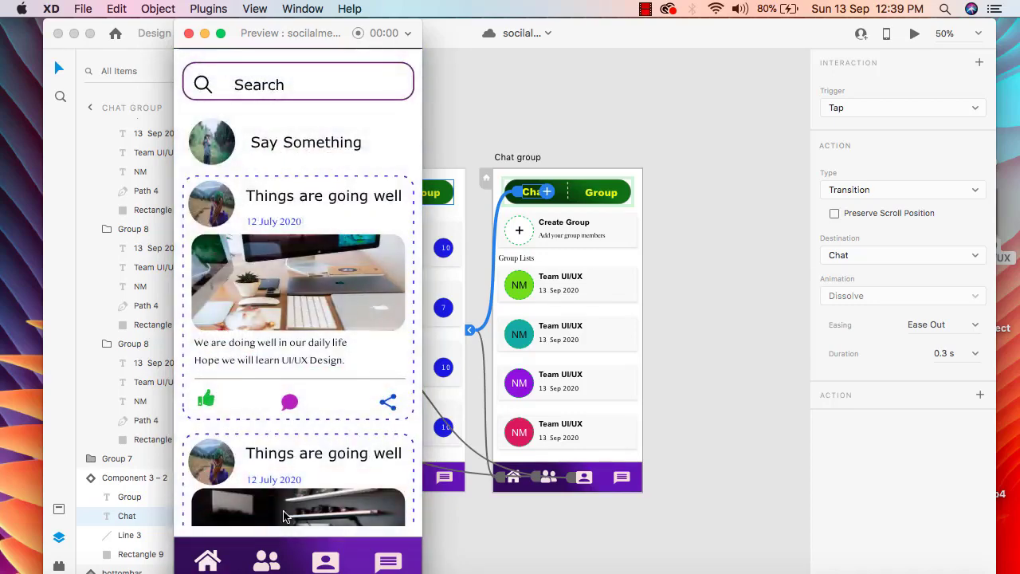
Step: Close the preview and group the Log Out text with its red button rectangle on the Profile artboard
left_click(189, 33)
scroll(637, 151, "left", 8)
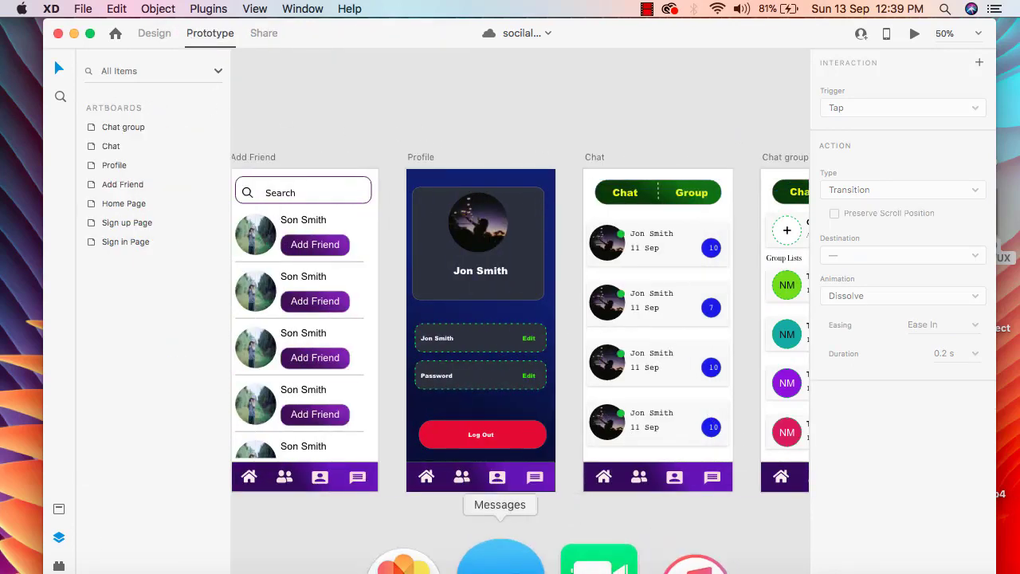
scroll(489, 565, "down", 1)
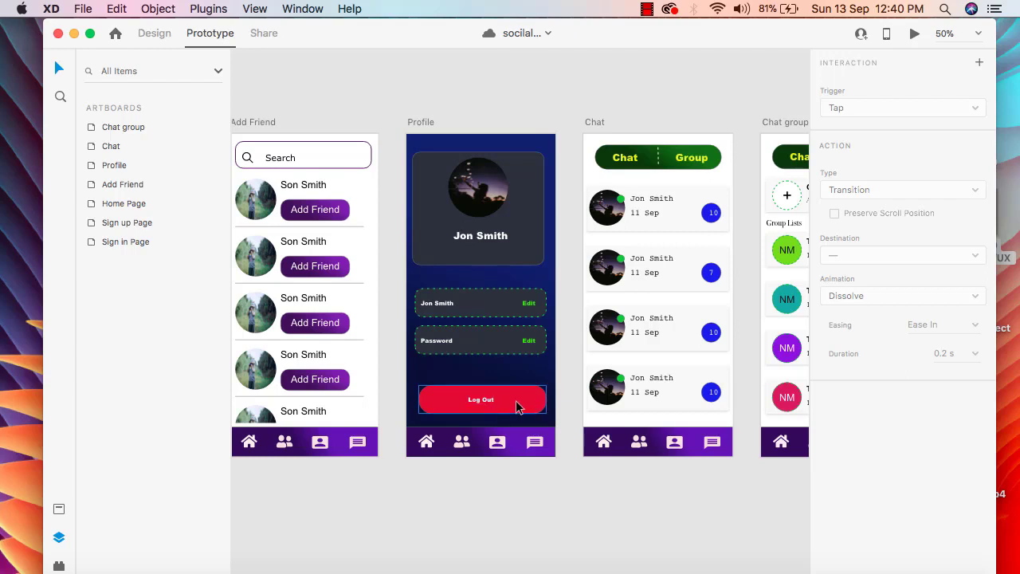
left_click(457, 373)
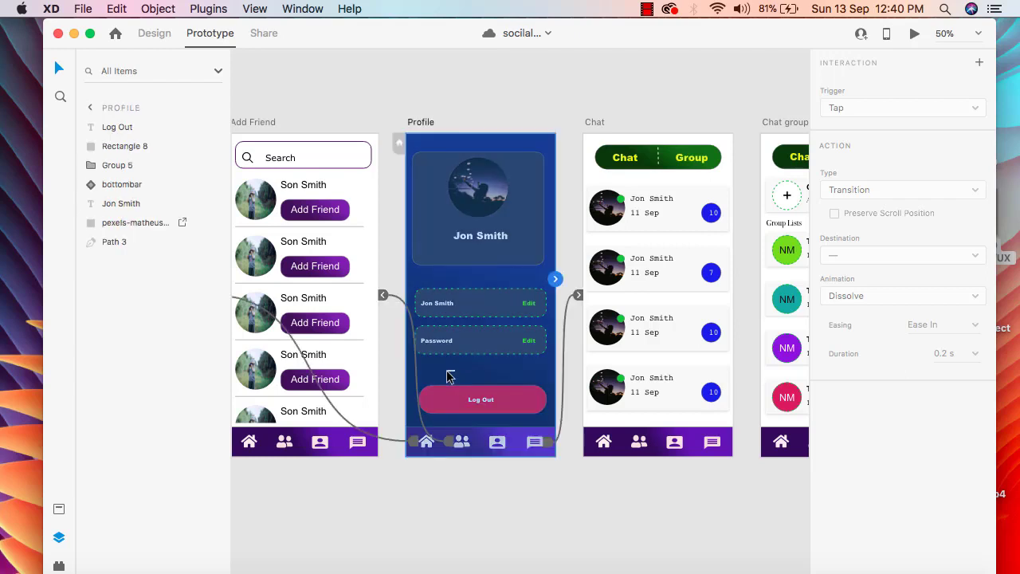
left_click(169, 37)
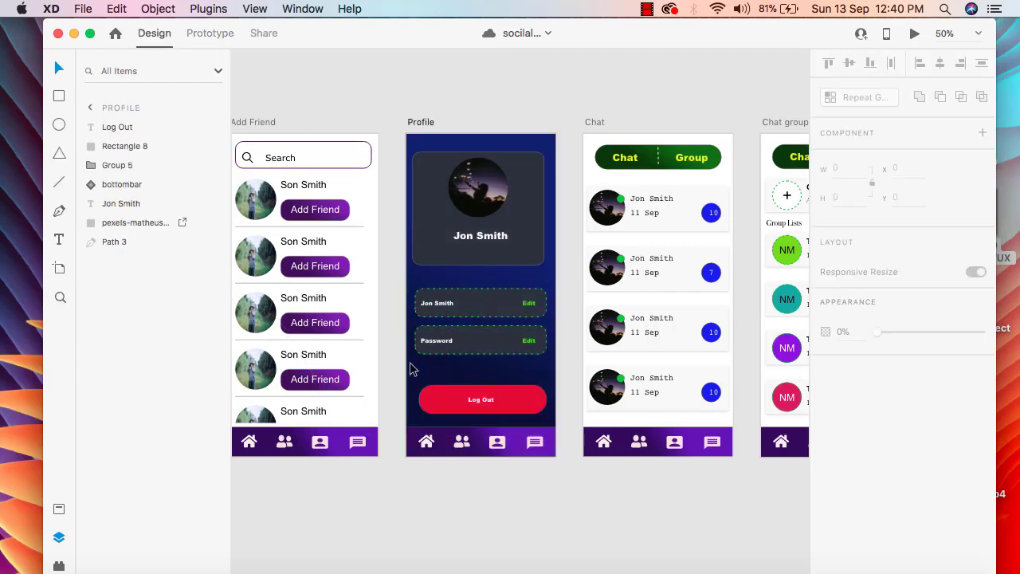
left_click_drag(416, 380, 555, 426)
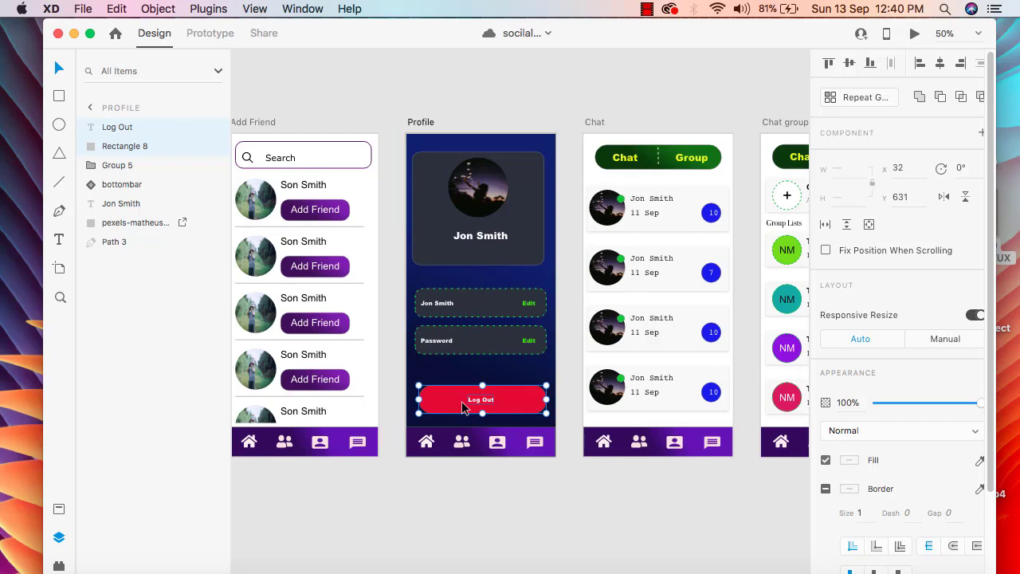
key("super+g")
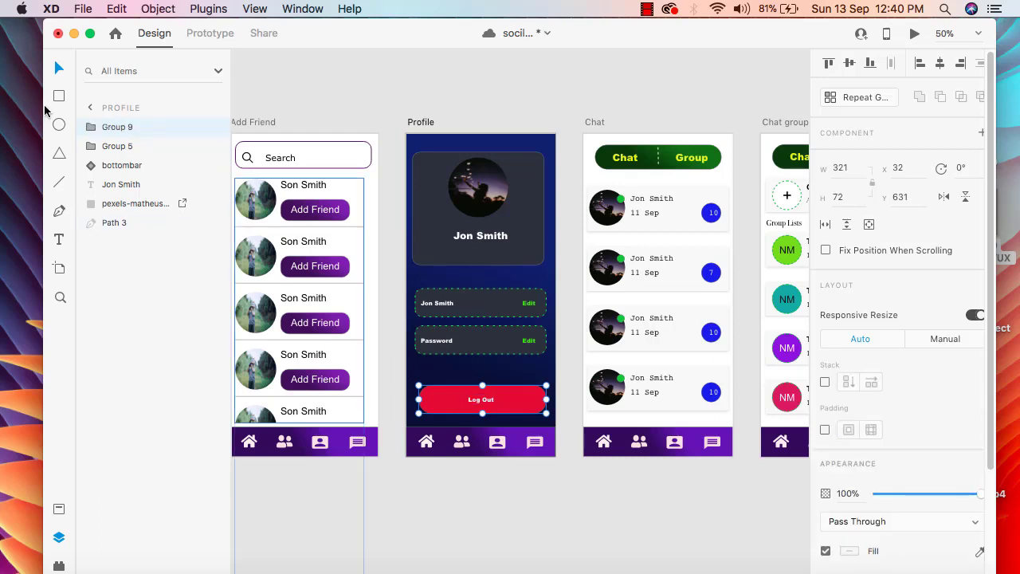
Step: Rename the new Log Out button group on the Profile artboard as "log out"
right_click(137, 129)
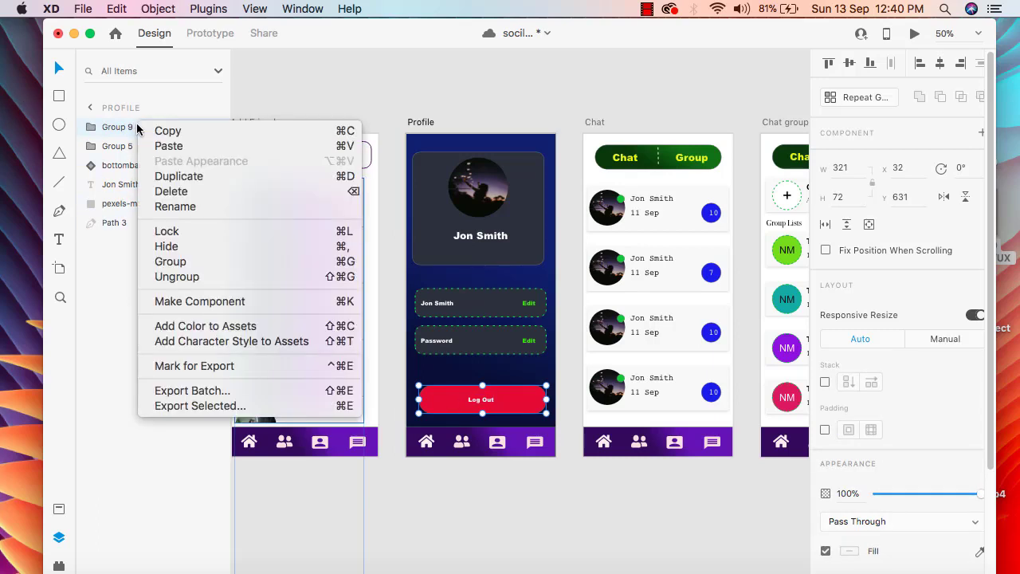
left_click(212, 207)
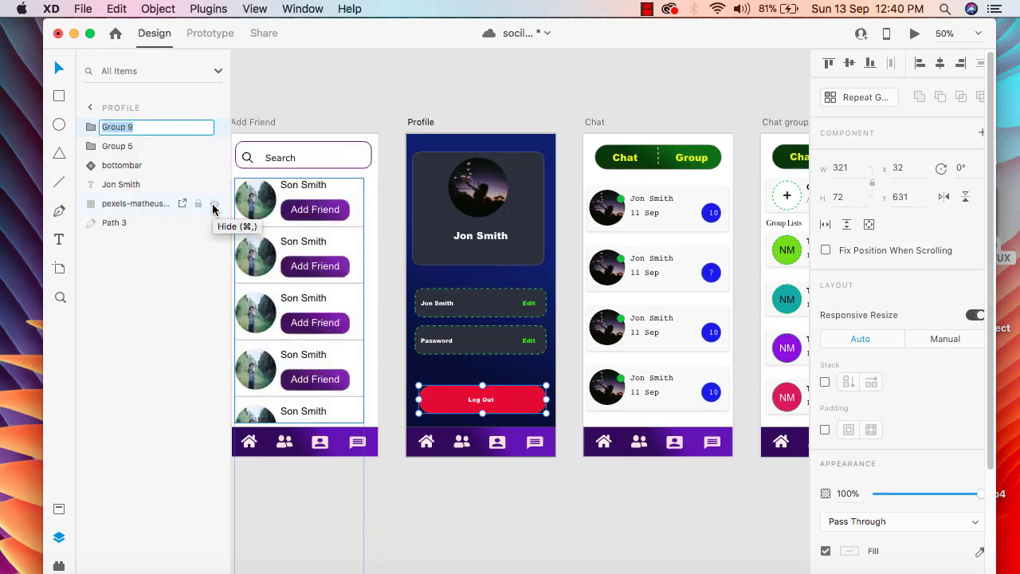
type("log out")
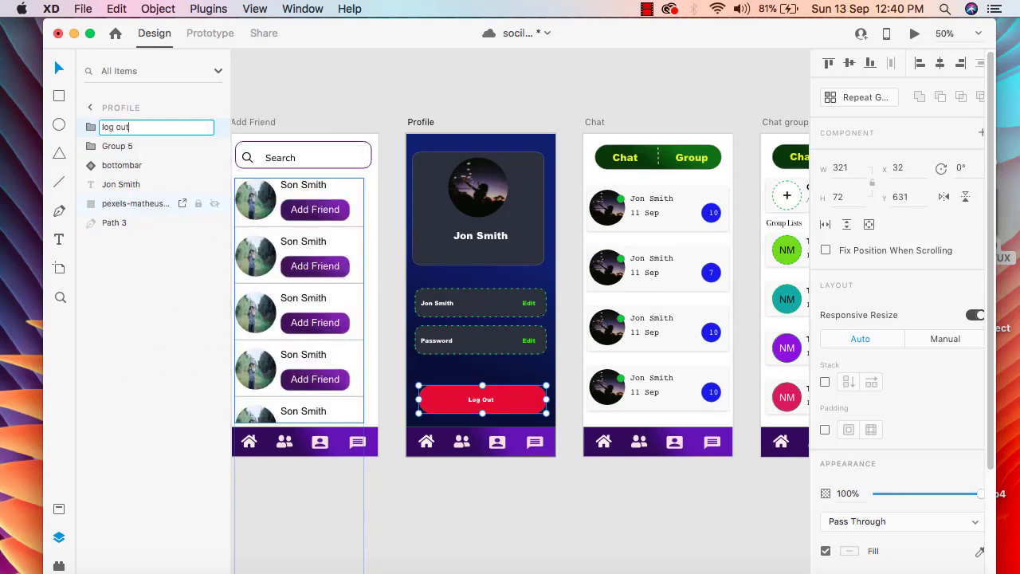
key("Return")
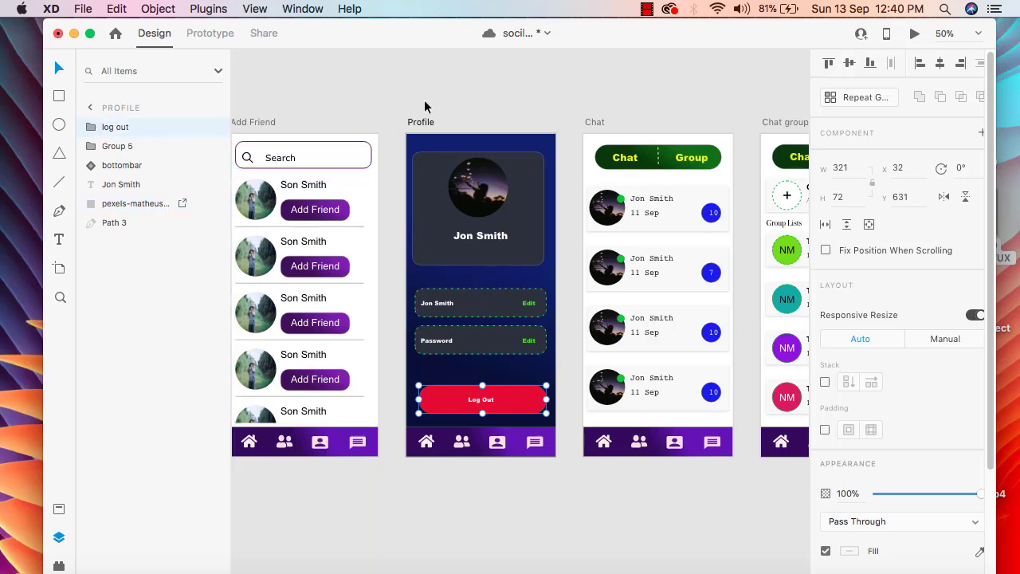
Step: Add a Tap transition from the log out group on the Profile artboard to the Sign in Page
left_click(207, 33)
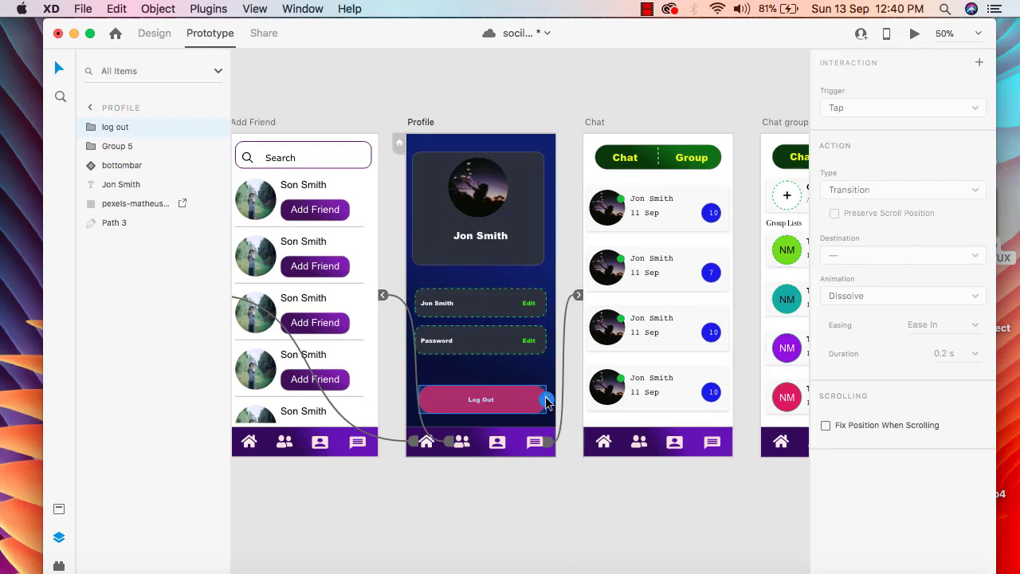
left_click(547, 399)
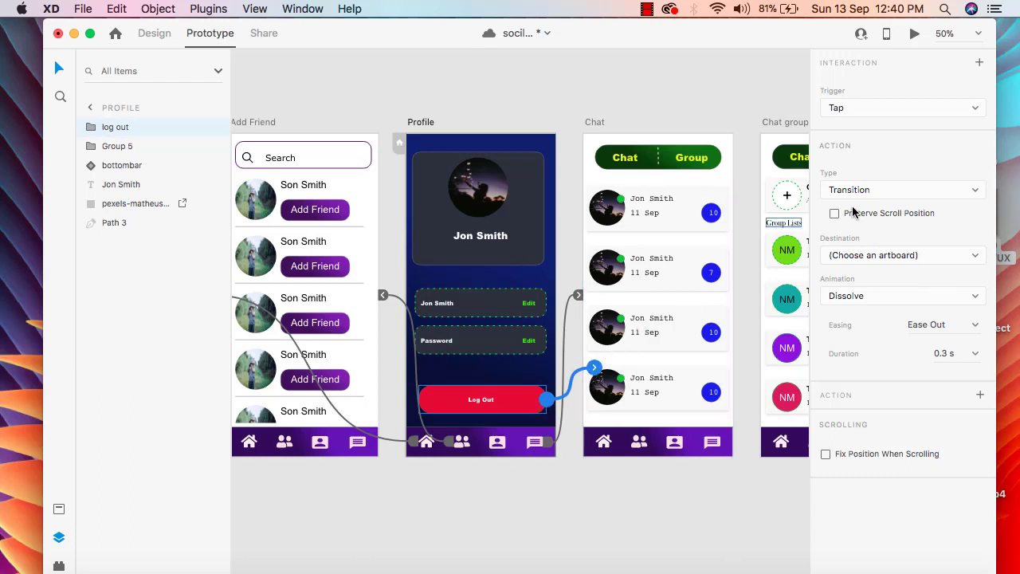
left_click(974, 259)
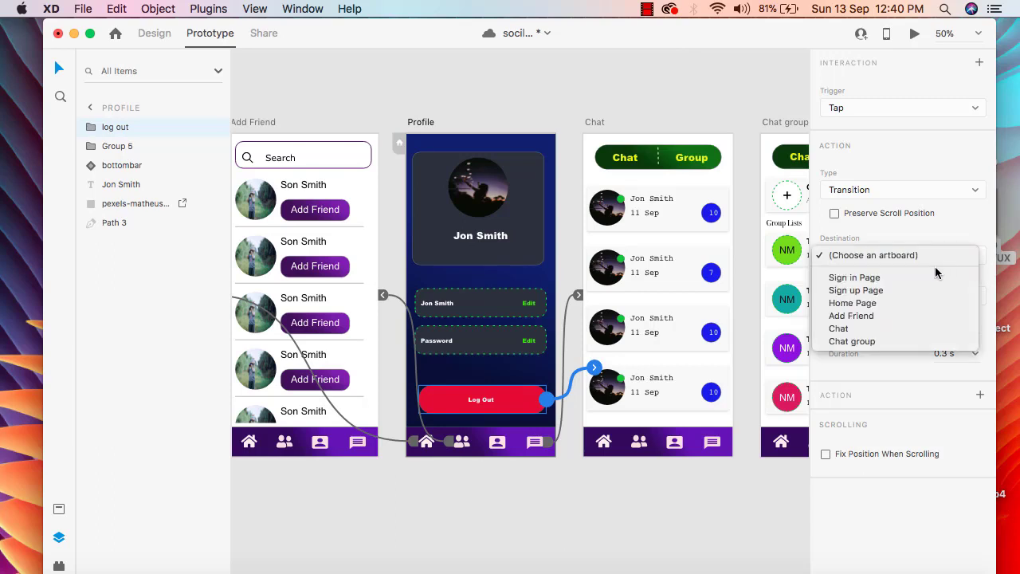
left_click(858, 279)
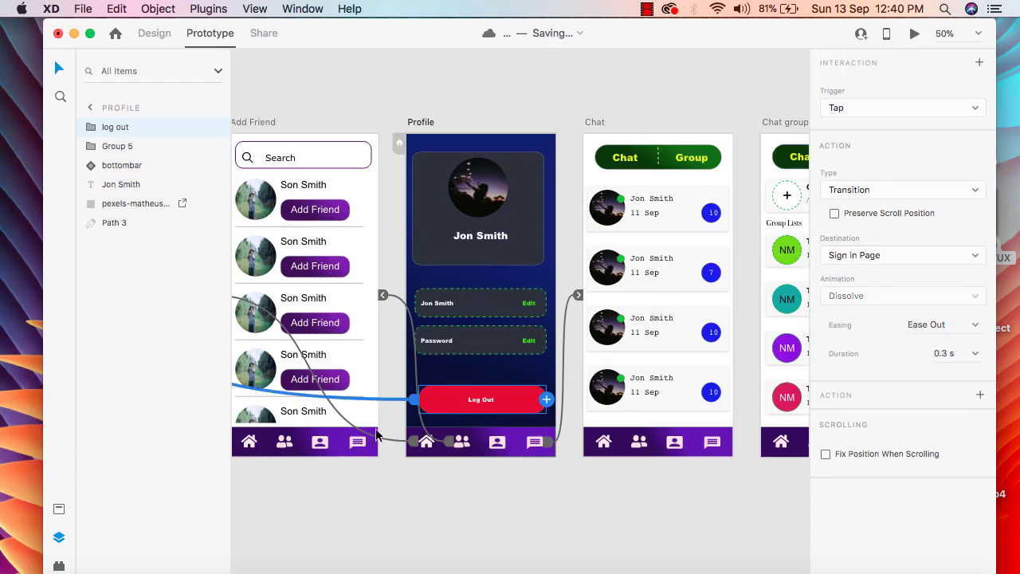
left_click(626, 525)
Step: Examine the Log Out wire across the artboards and the connections on the Sign in Page
scroll(627, 525, "left", 5)
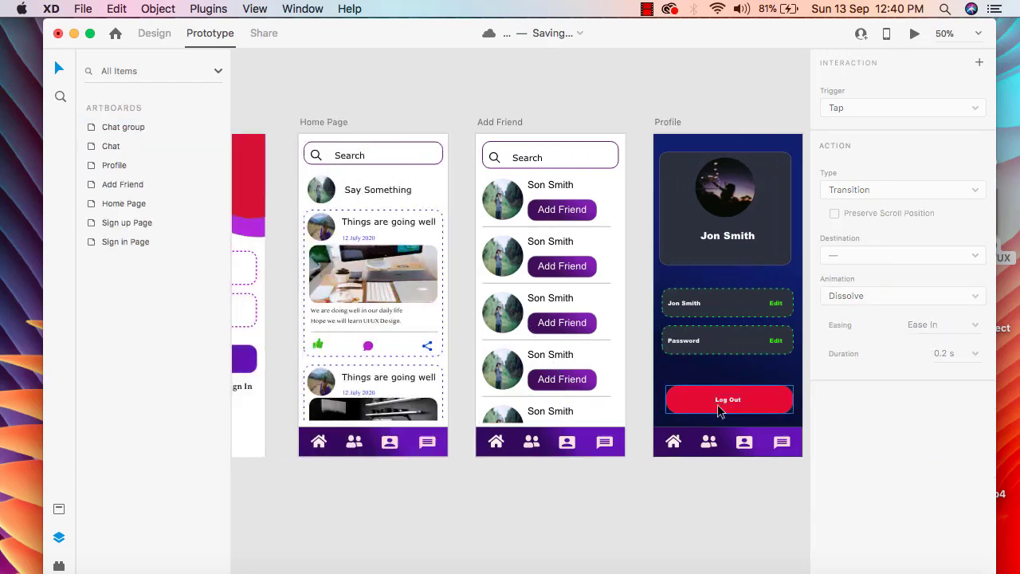
left_click(717, 404)
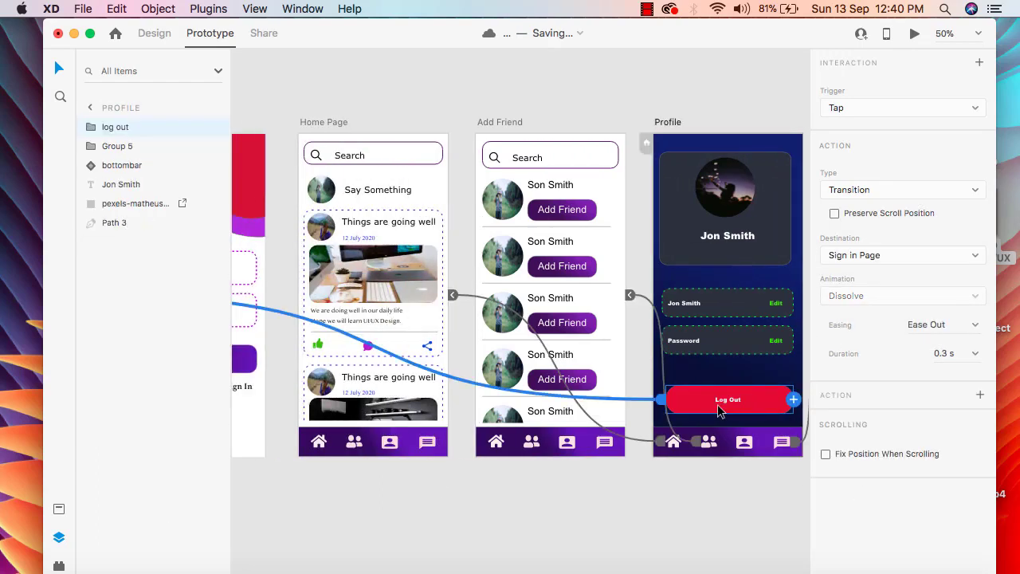
left_click(757, 547)
scroll(218, 496, "left", 5)
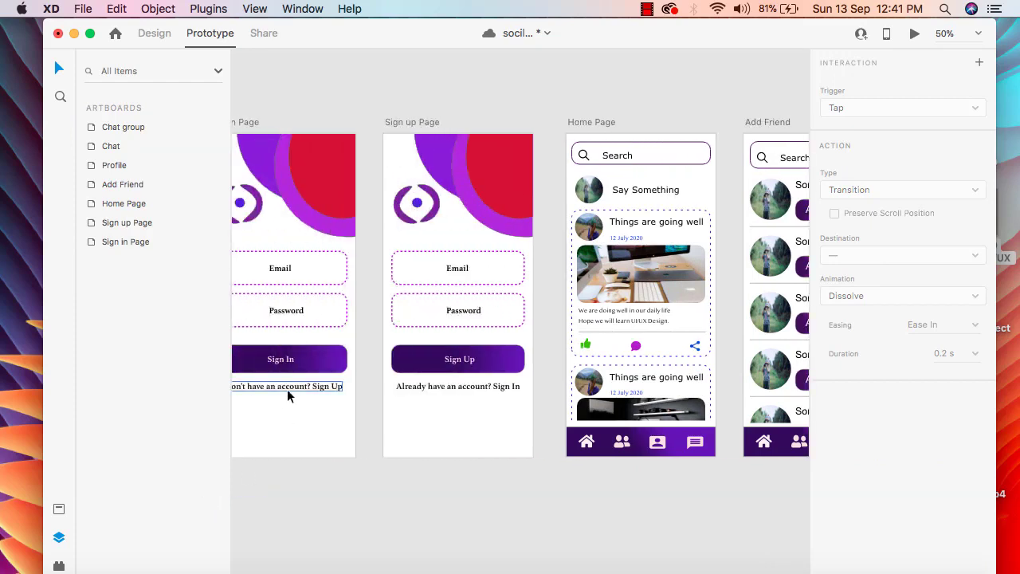
left_click(295, 421)
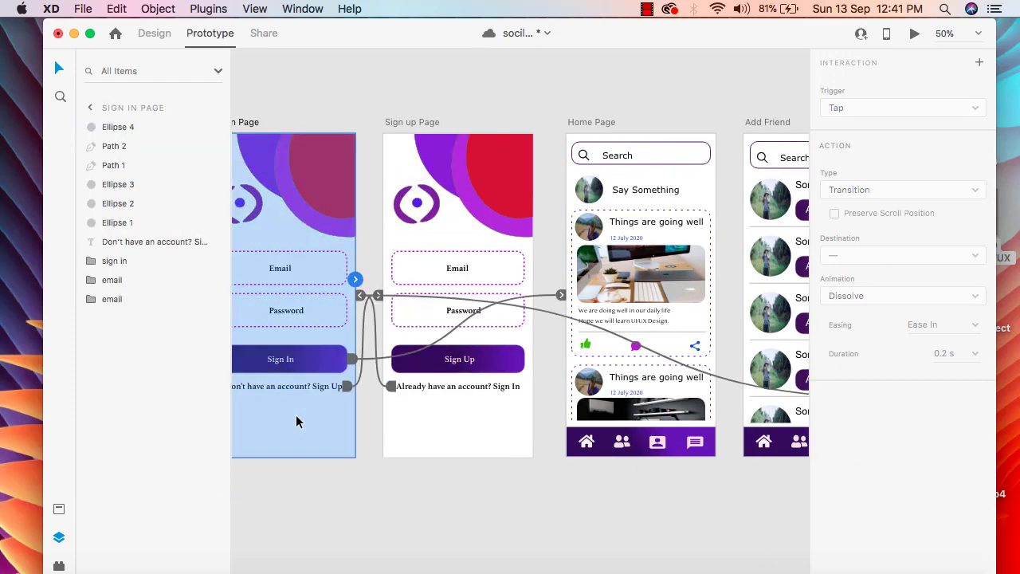
left_click(295, 533)
scroll(575, 526, "right", 4)
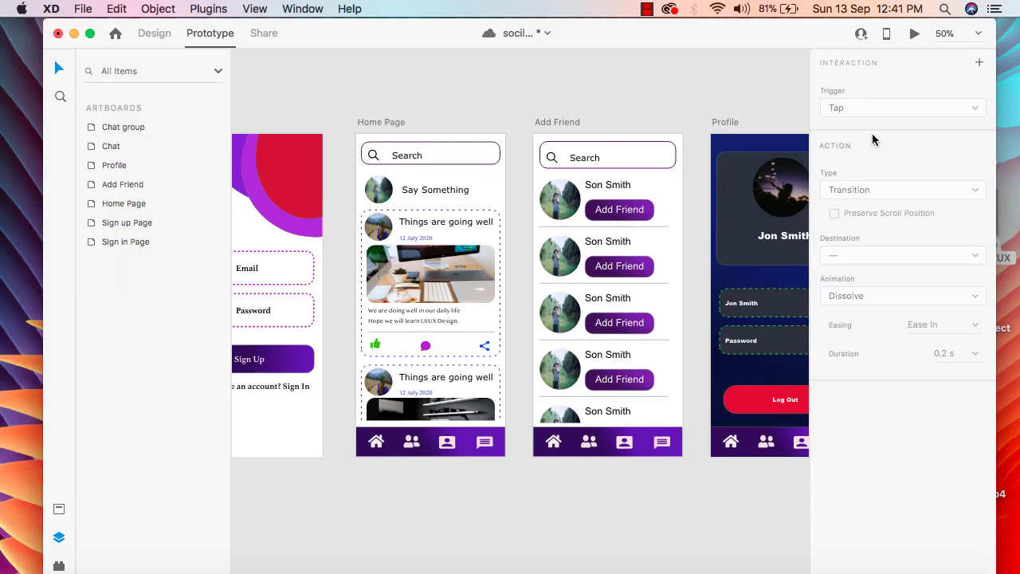
left_click(784, 397)
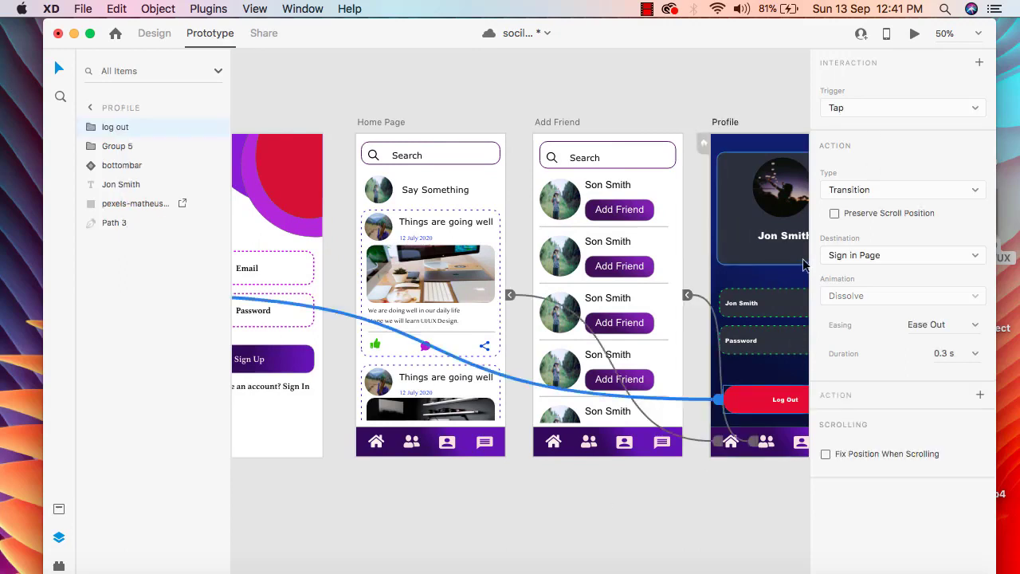
left_click(556, 527)
scroll(717, 524, "right", 2)
scroll(717, 494, "right", 5)
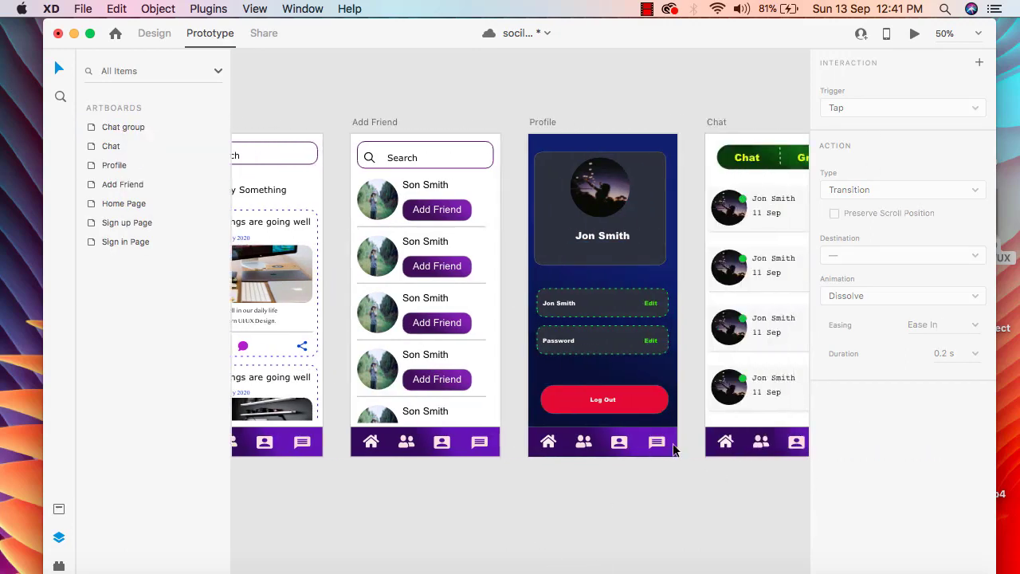
Step: Review the destination choices of the Log Out interaction and try starting a second interaction on the button
left_click(602, 400)
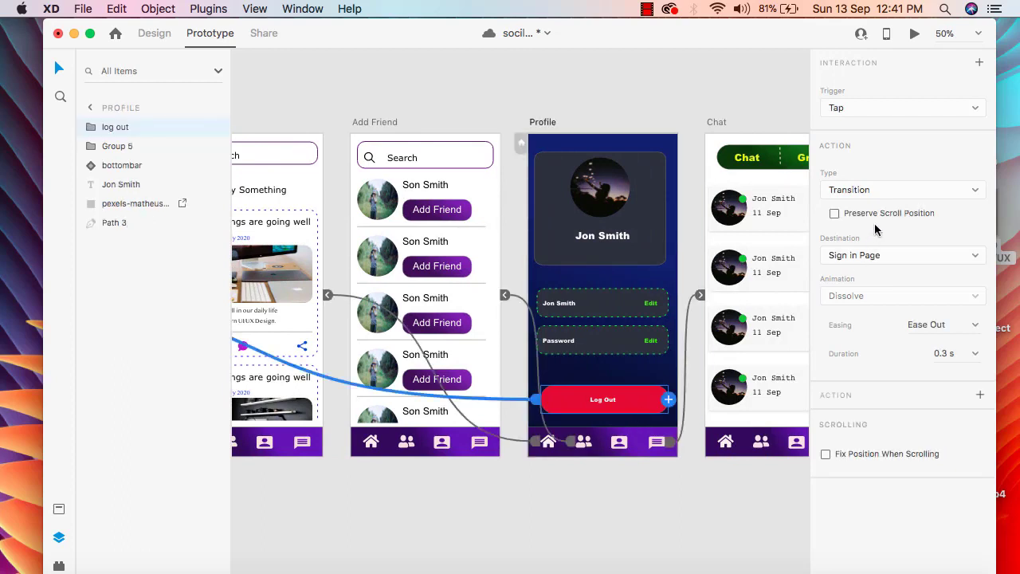
left_click(976, 261)
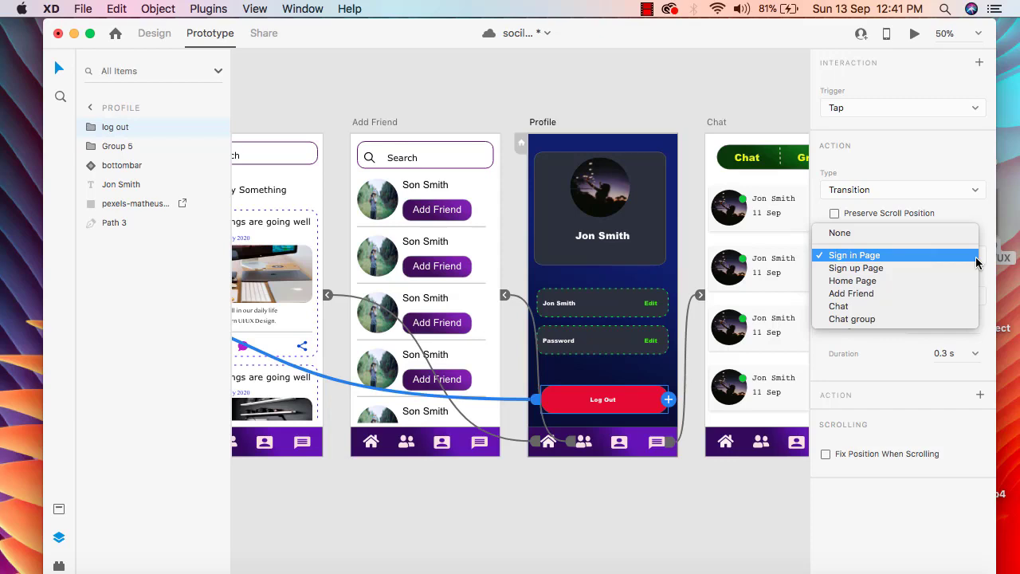
left_click(680, 64)
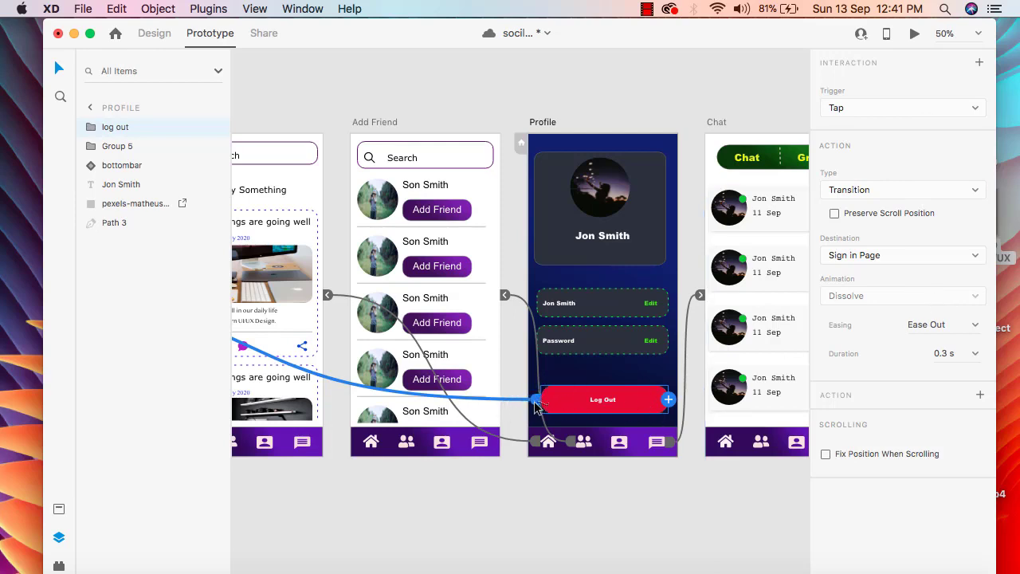
left_click(668, 399)
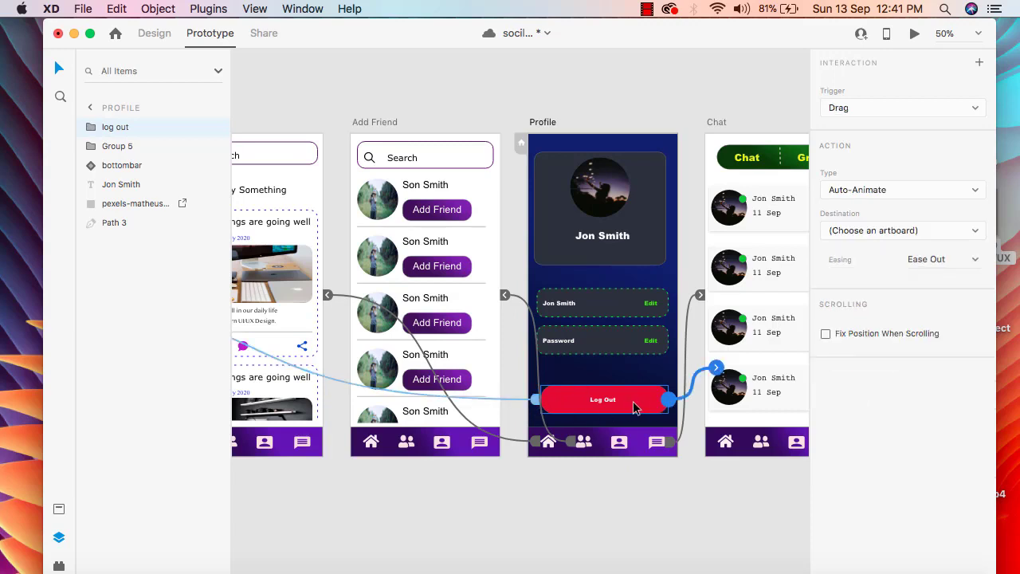
left_click(537, 401)
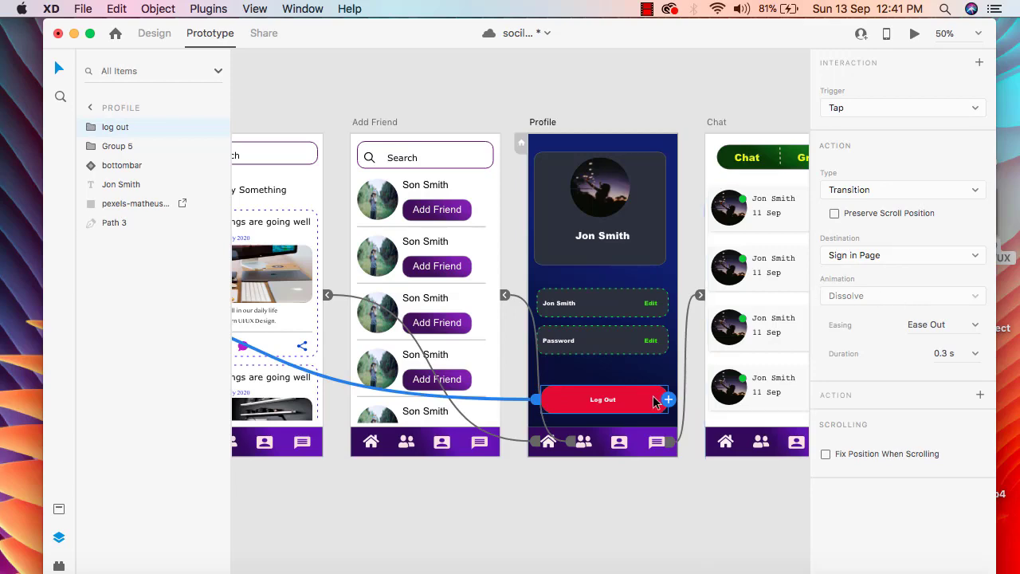
Step: Preview the Profile screen, test the Log Out button, and close the preview
left_click(915, 38)
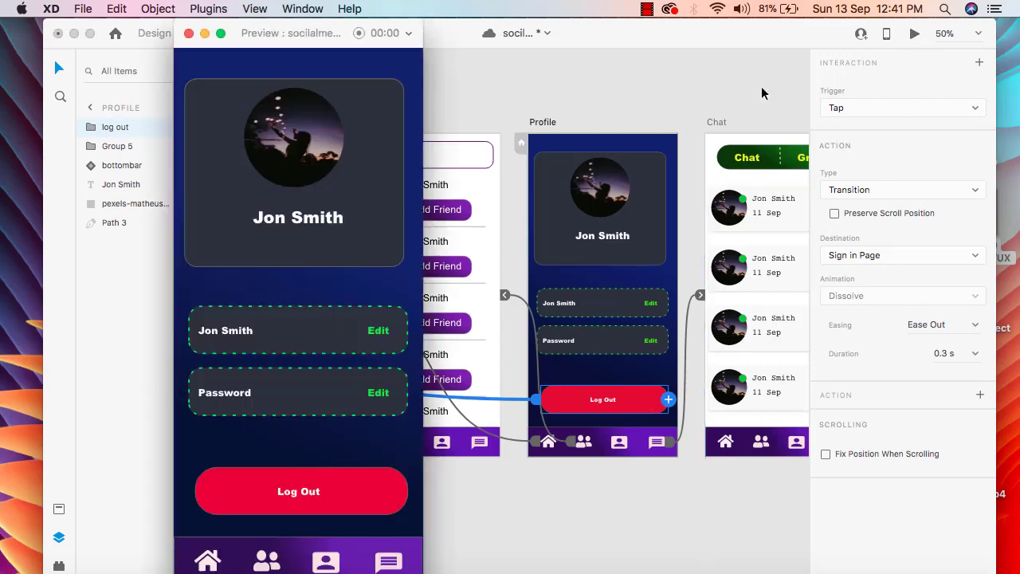
left_click(337, 495)
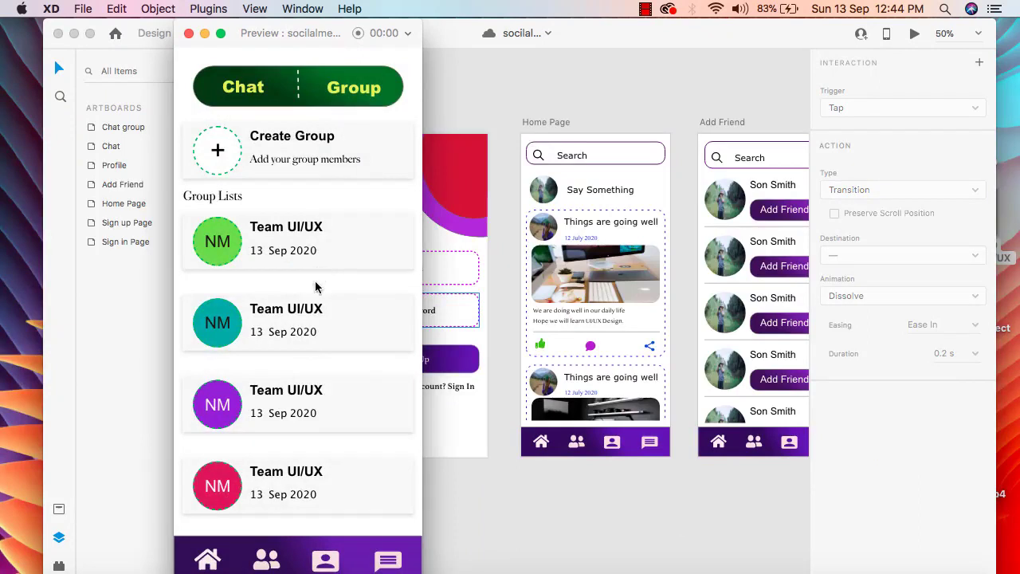
left_click_drag(309, 348, 336, 219)
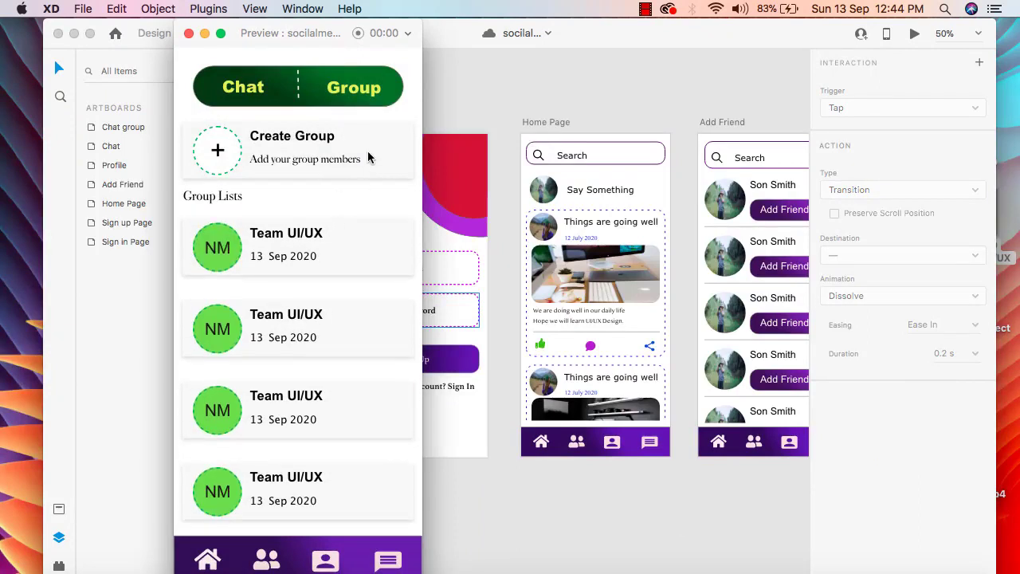
left_click(189, 32)
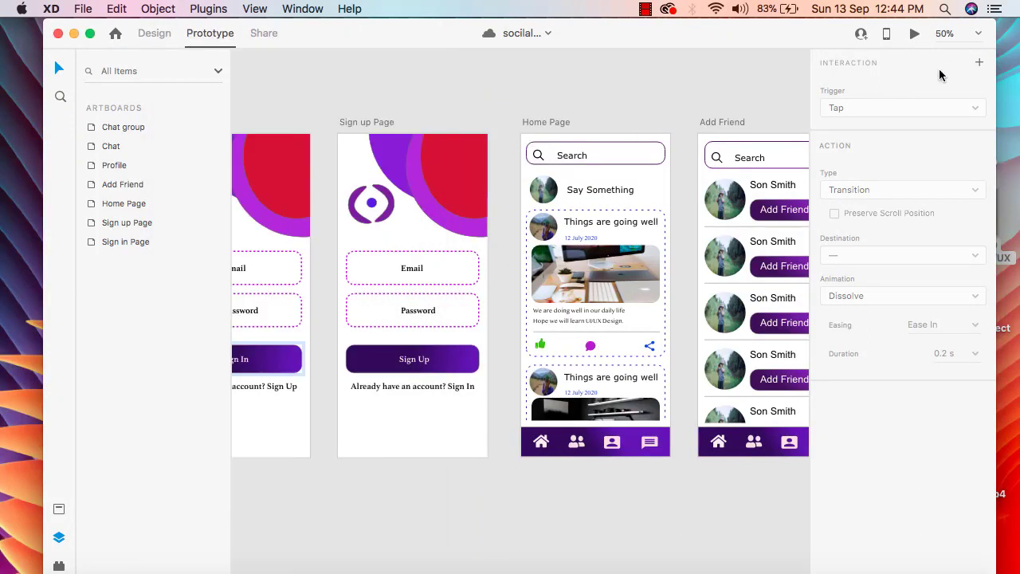